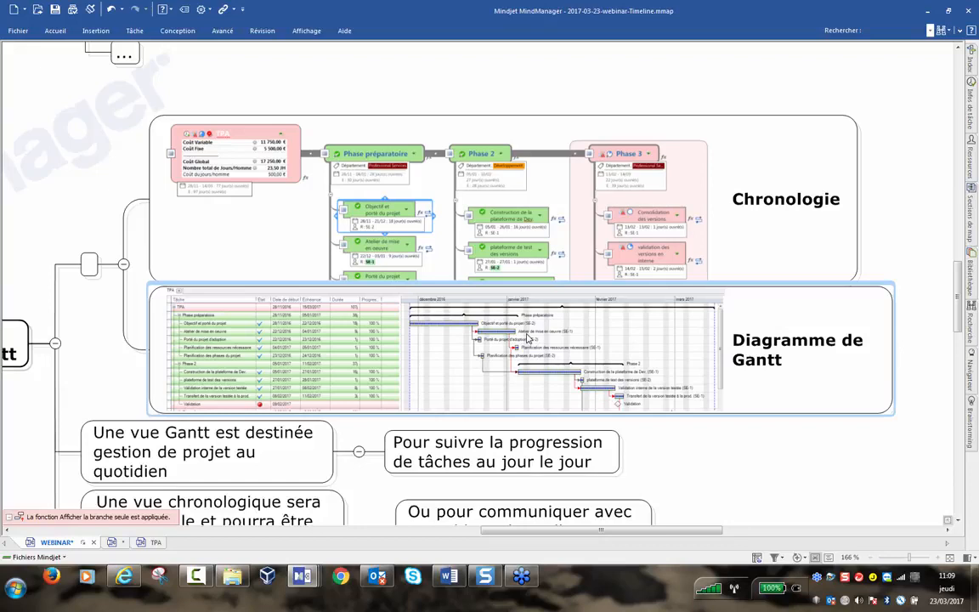
Review the timeline and Gantt comparison in the webinar map and collapse the "Chronologie VS diagramme de Gantt" branch
scroll(506, 331, down, 2)
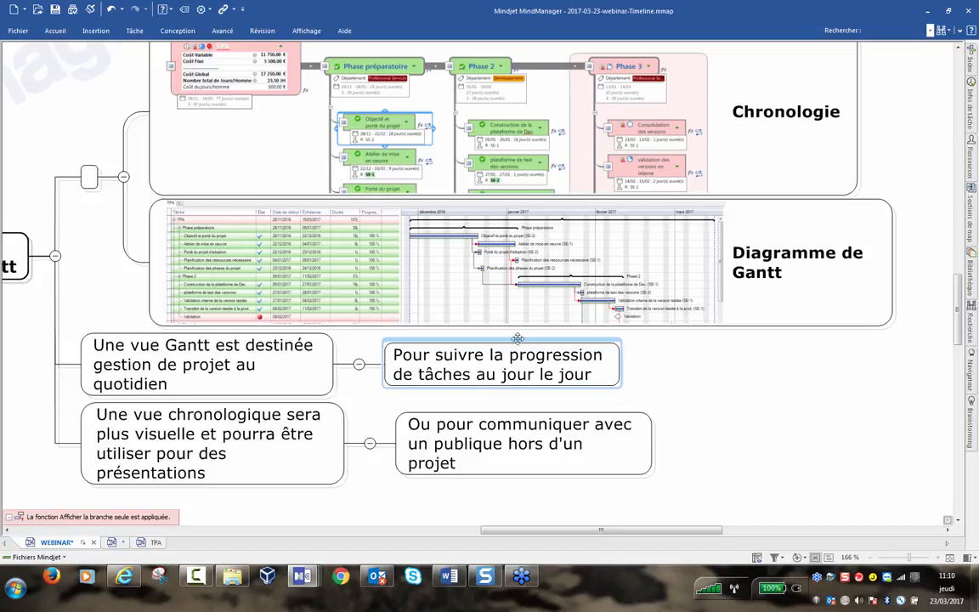
click(465, 304)
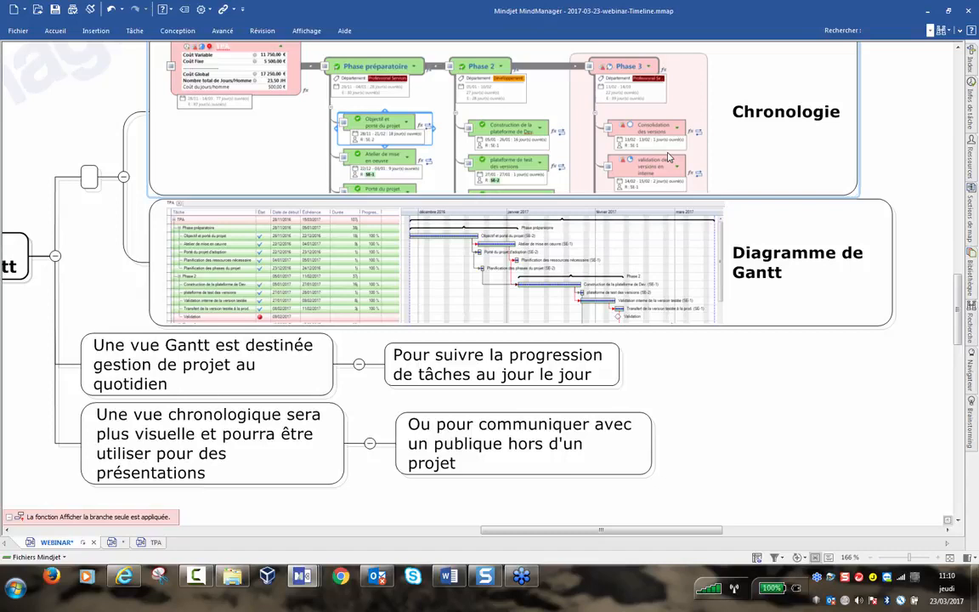
click(55, 257)
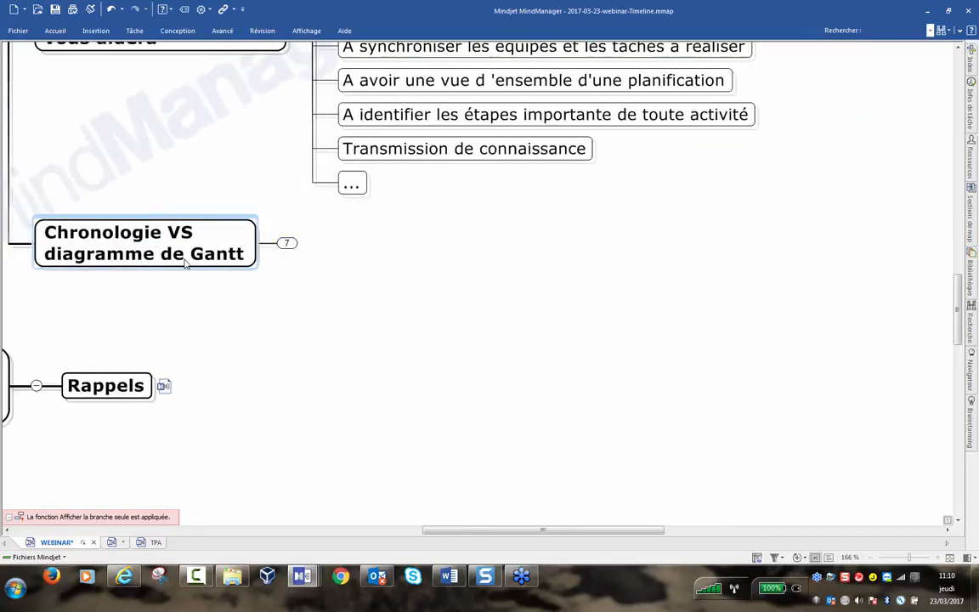
Open the map linked to the "Rappels" topic and switch its display from outline to map view
click(163, 386)
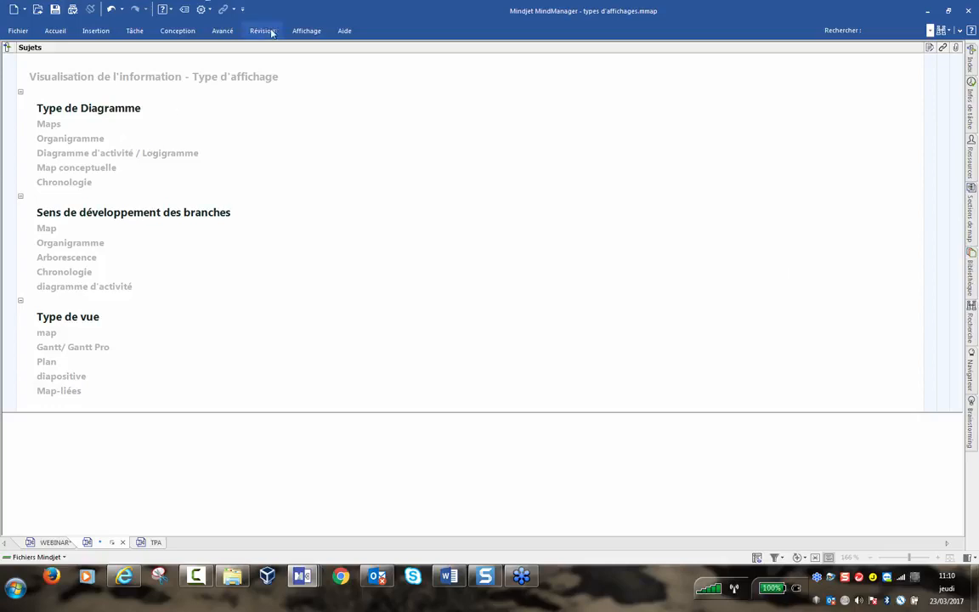
click(307, 31)
click(14, 64)
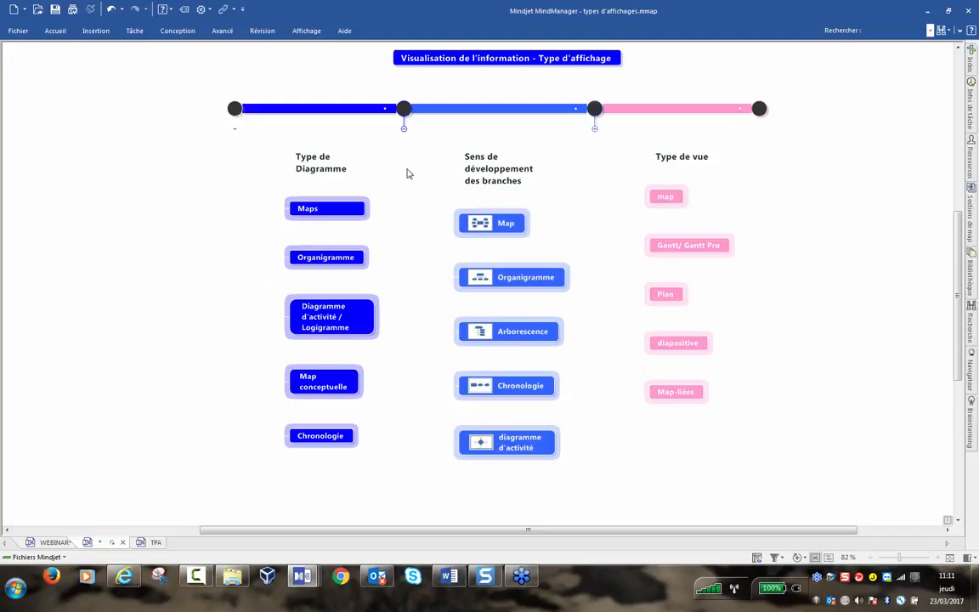
Look through the local Chronologies templates and create a new map from the blank Chronologie template
click(18, 30)
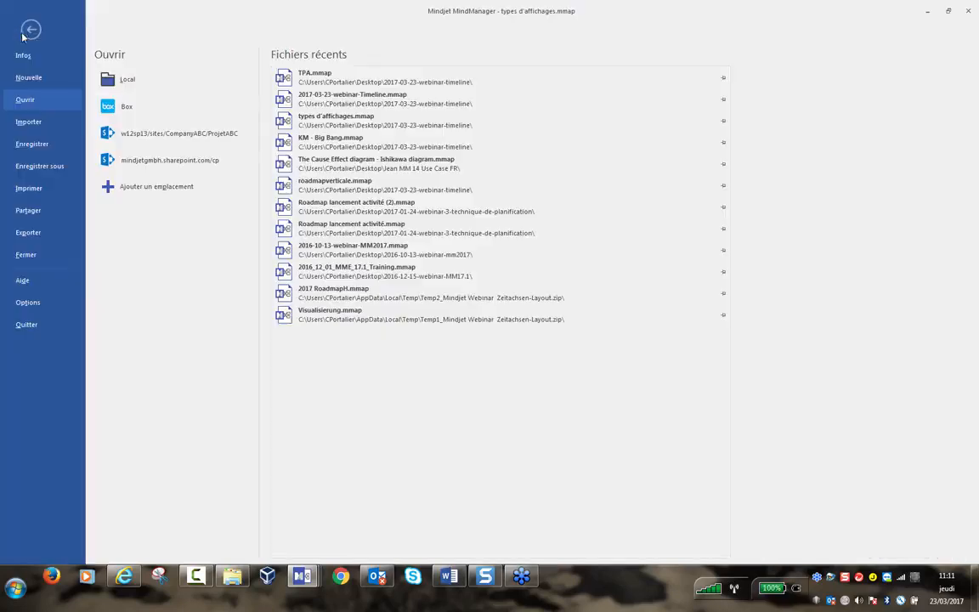
click(34, 82)
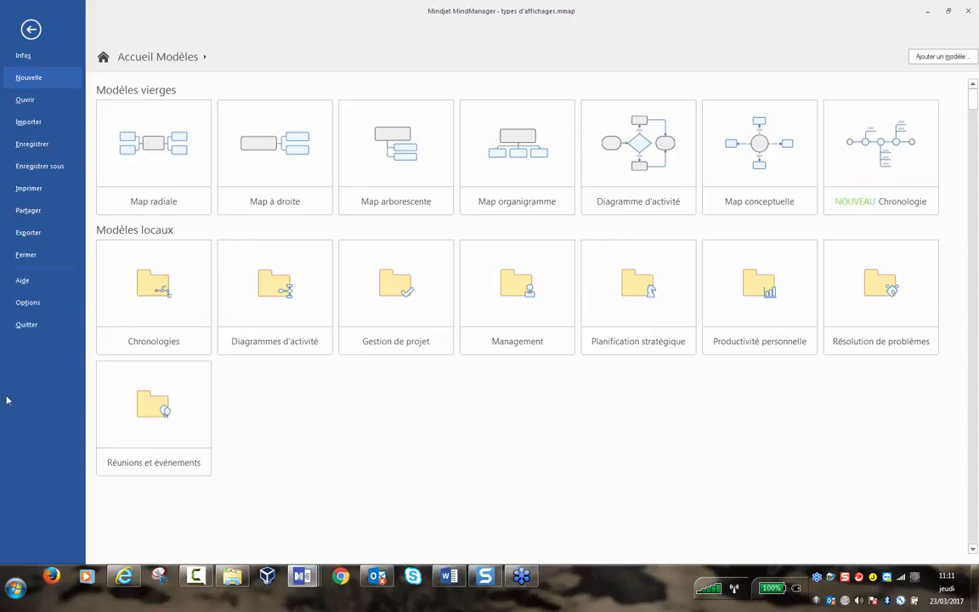
click(157, 309)
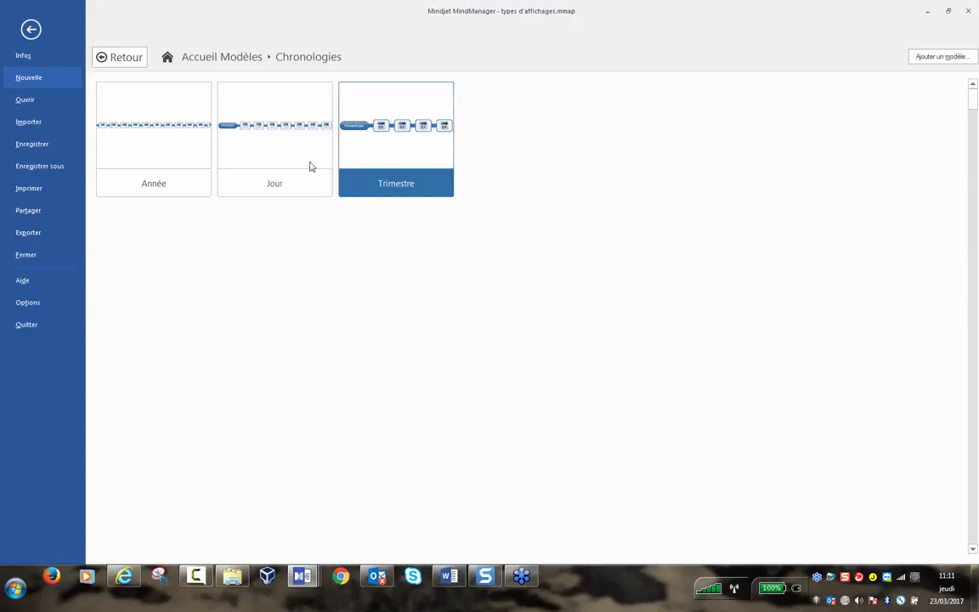
click(120, 59)
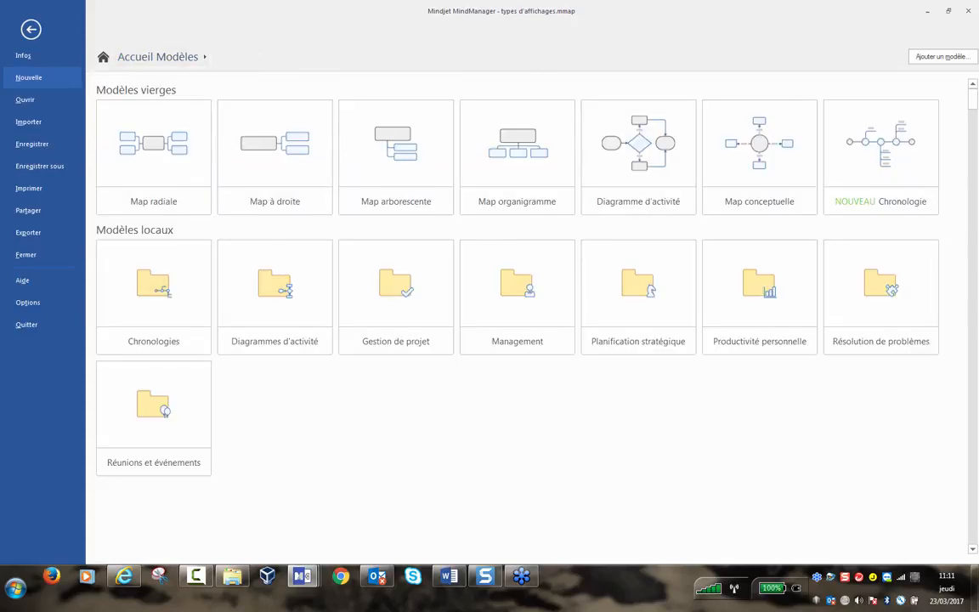
double_click(881, 159)
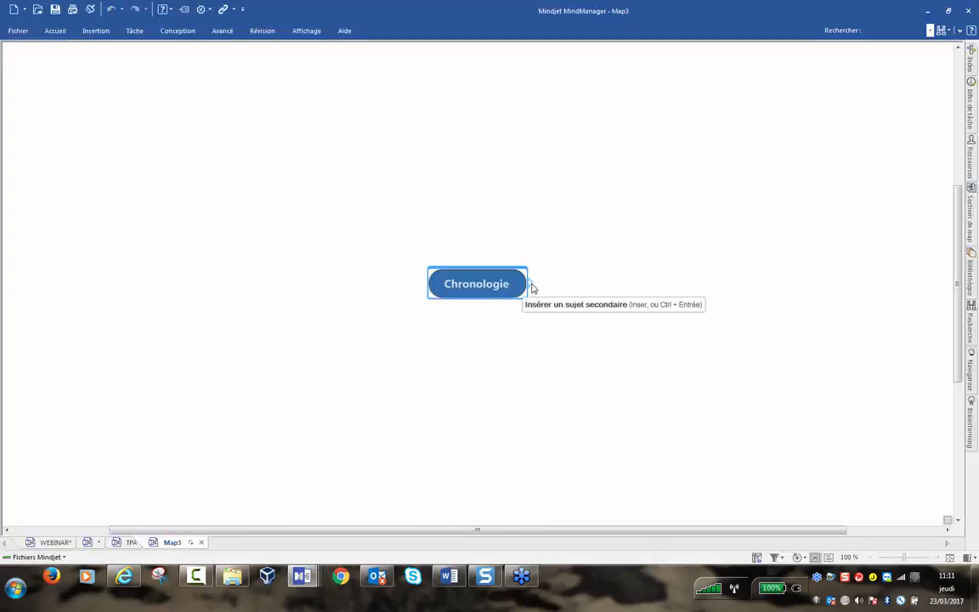
Add three successive topics to the new timeline after the central Chronologie topic
click(532, 286)
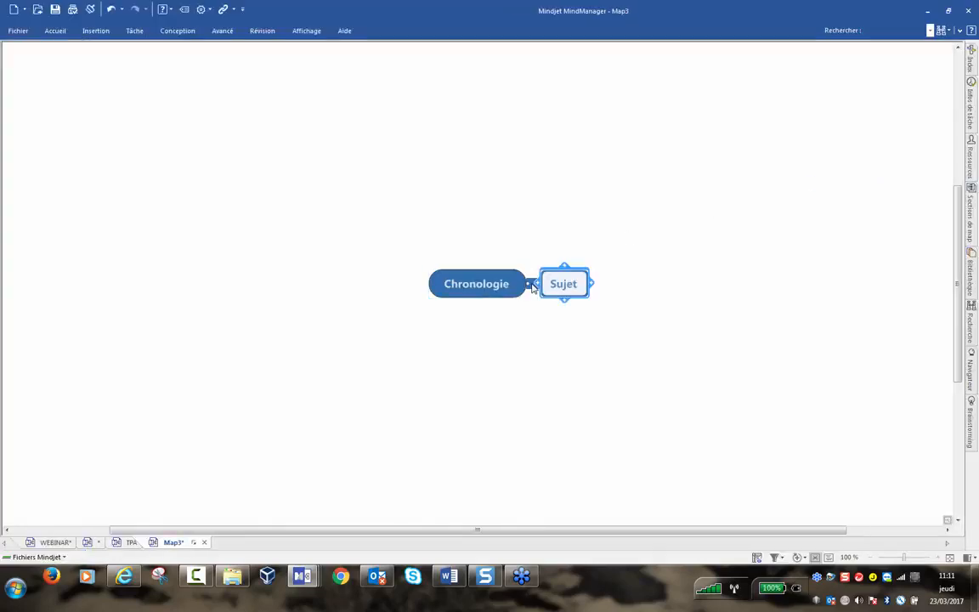
click(592, 285)
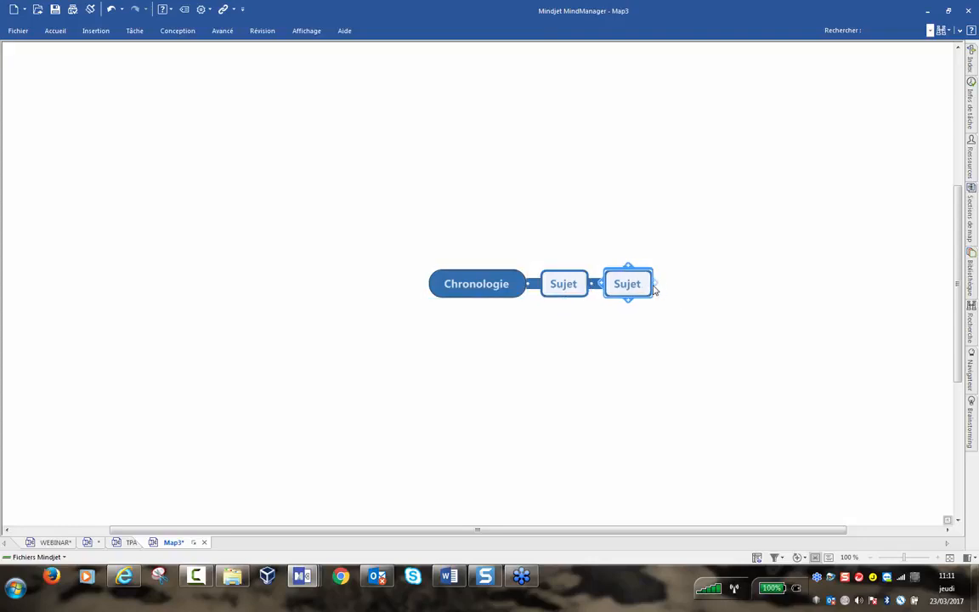
click(655, 285)
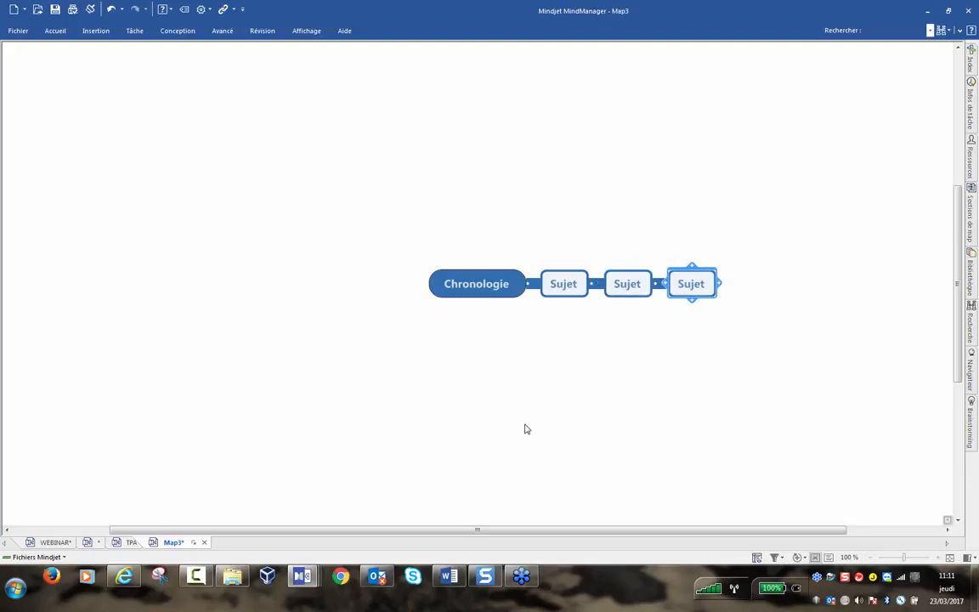
Revisit the webinar map and the display types overview, finishing back on the new timeline map
click(48, 543)
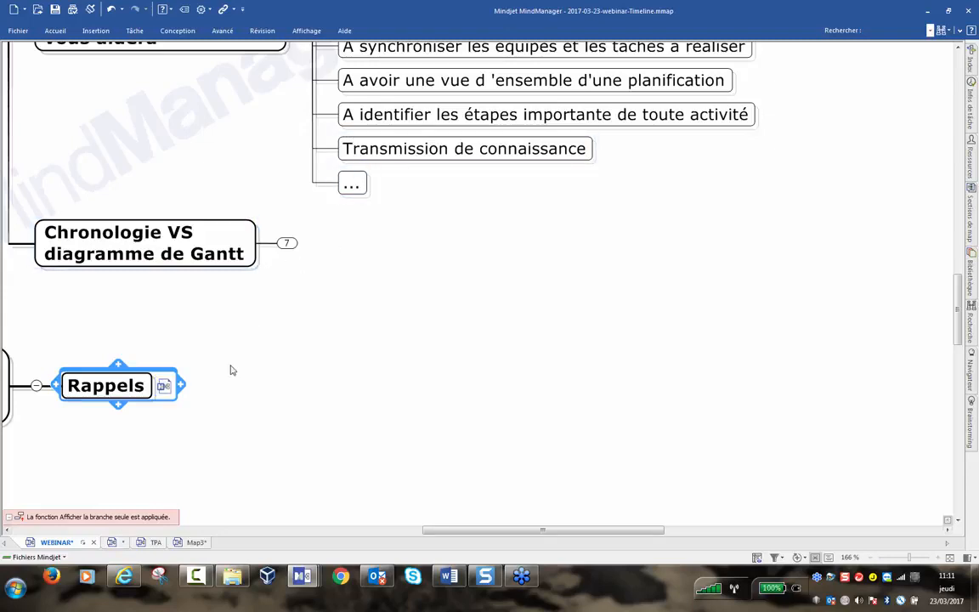
click(113, 542)
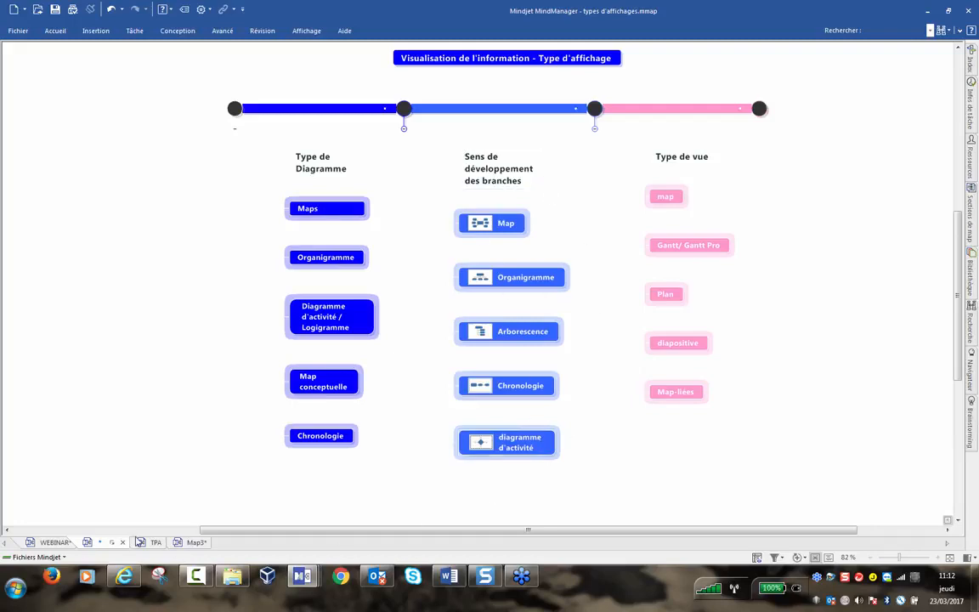
click(199, 543)
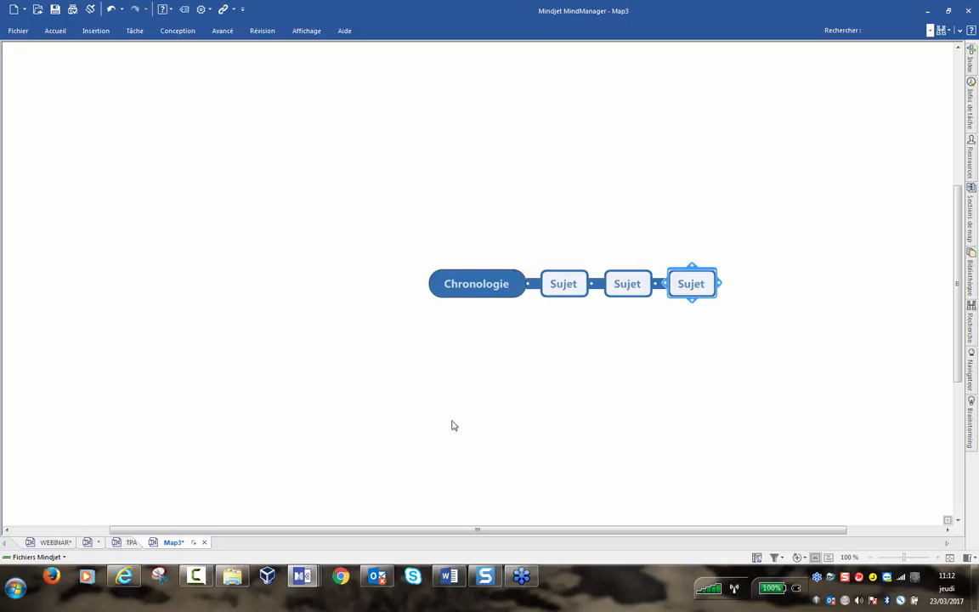
Change the layout of the central Chronologie topic to Map
click(463, 284)
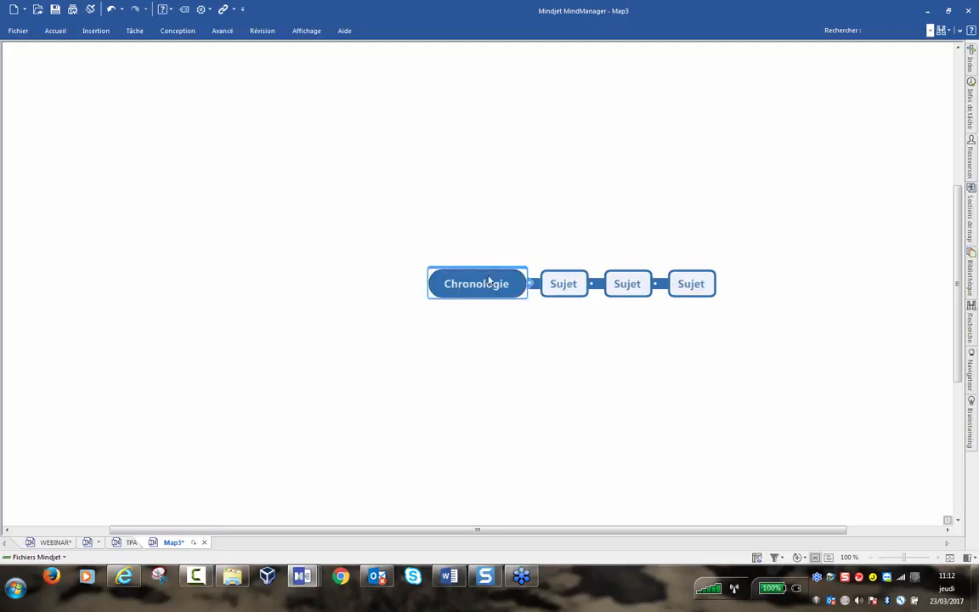
click(174, 31)
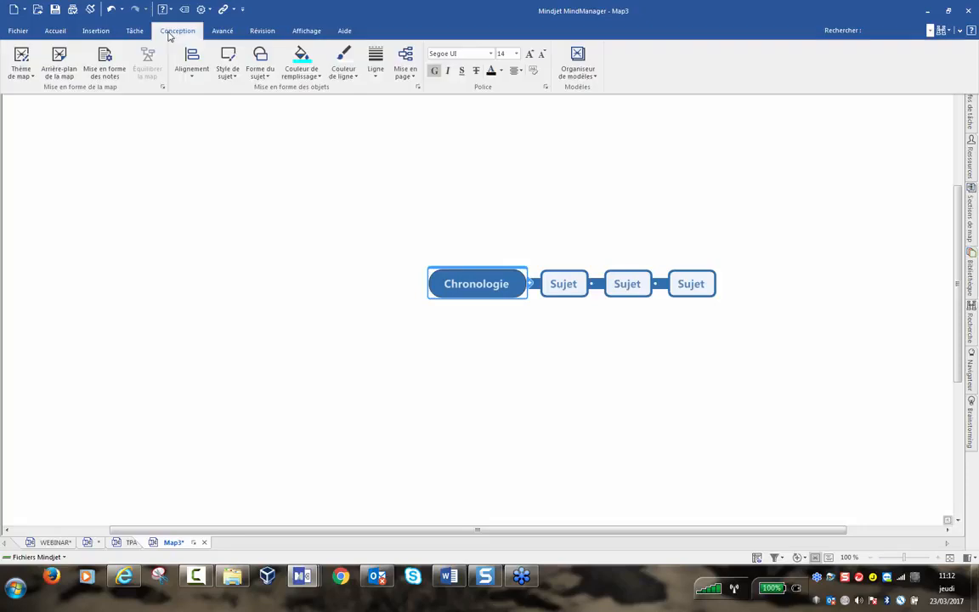
click(407, 74)
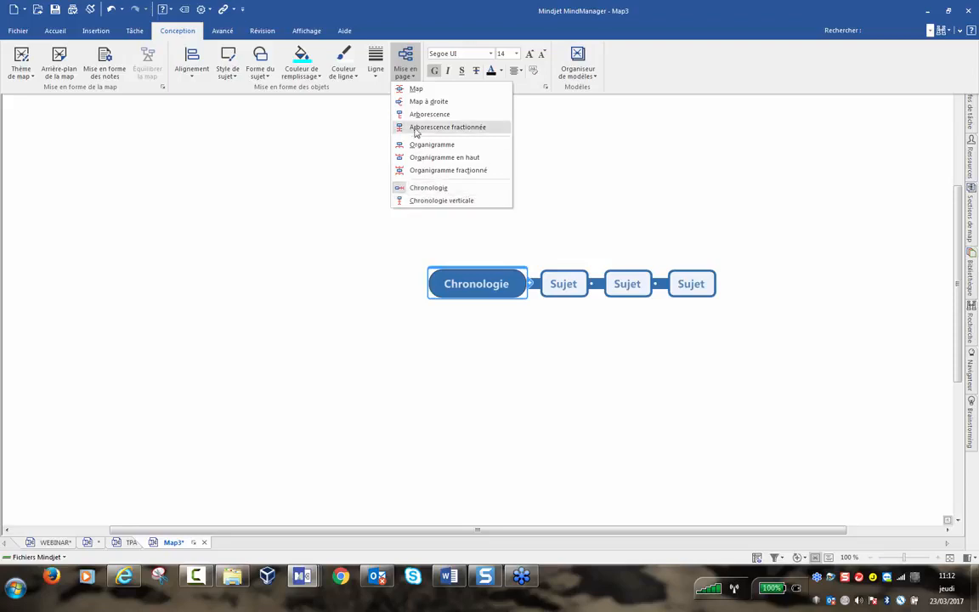
click(415, 90)
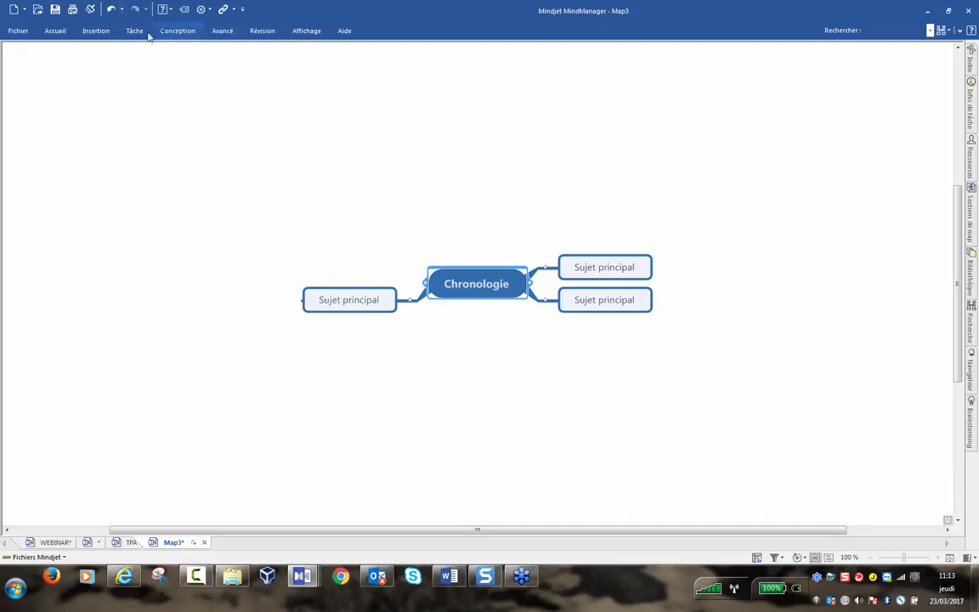
Set the central topic's layout back to the horizontal Chronologie
click(179, 31)
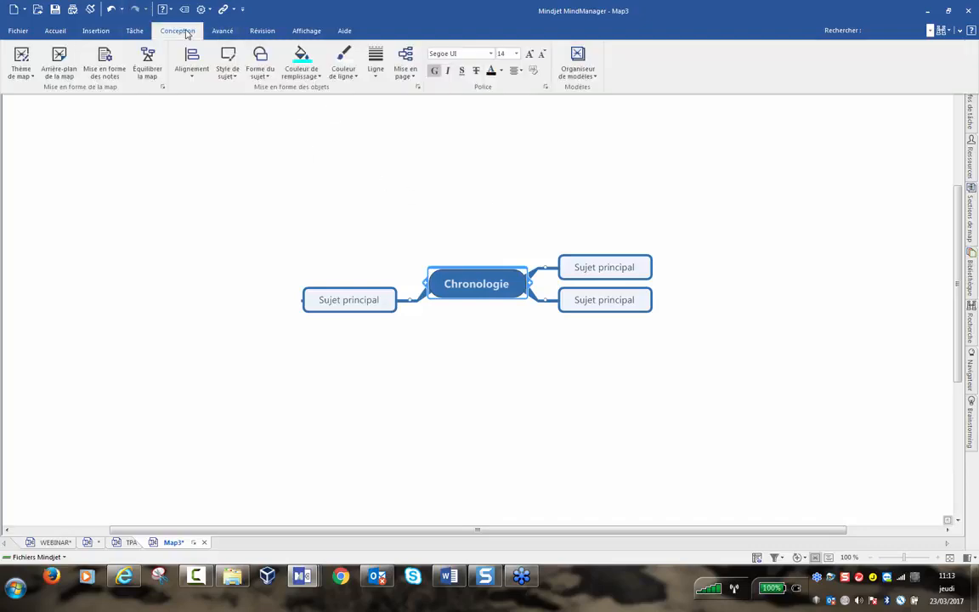
click(405, 63)
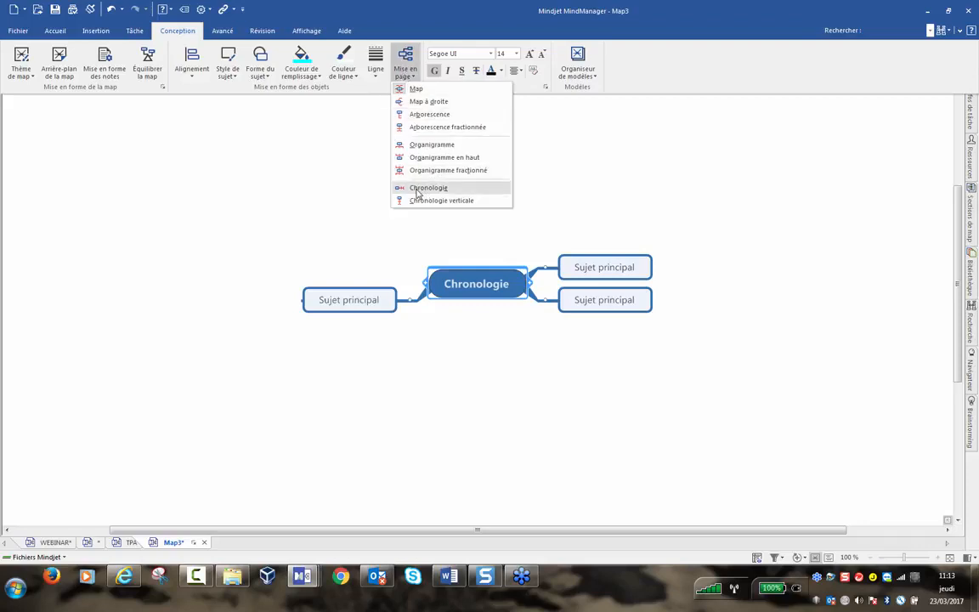
click(423, 188)
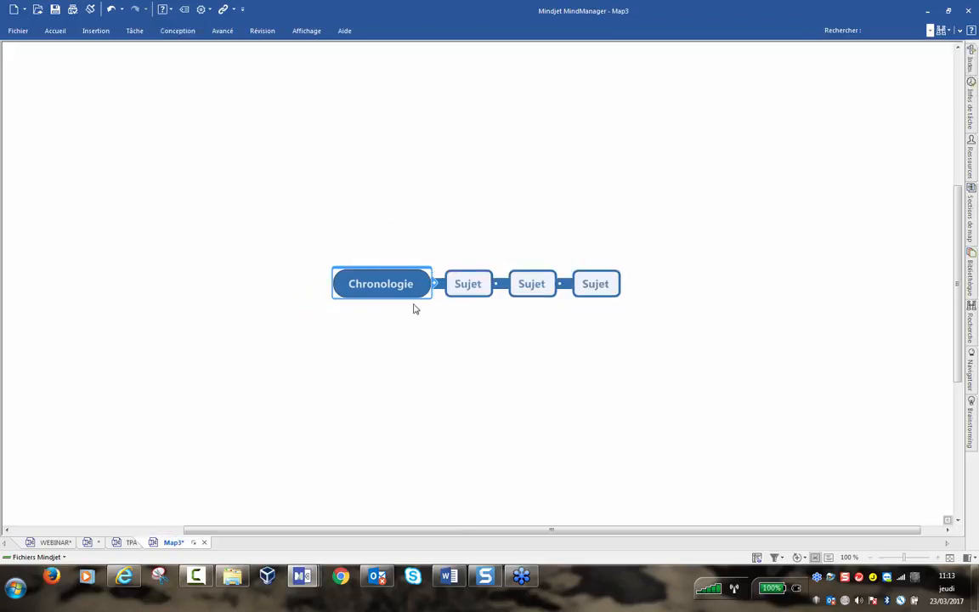
Switch the central topic's layout to Chronologie verticale
click(181, 32)
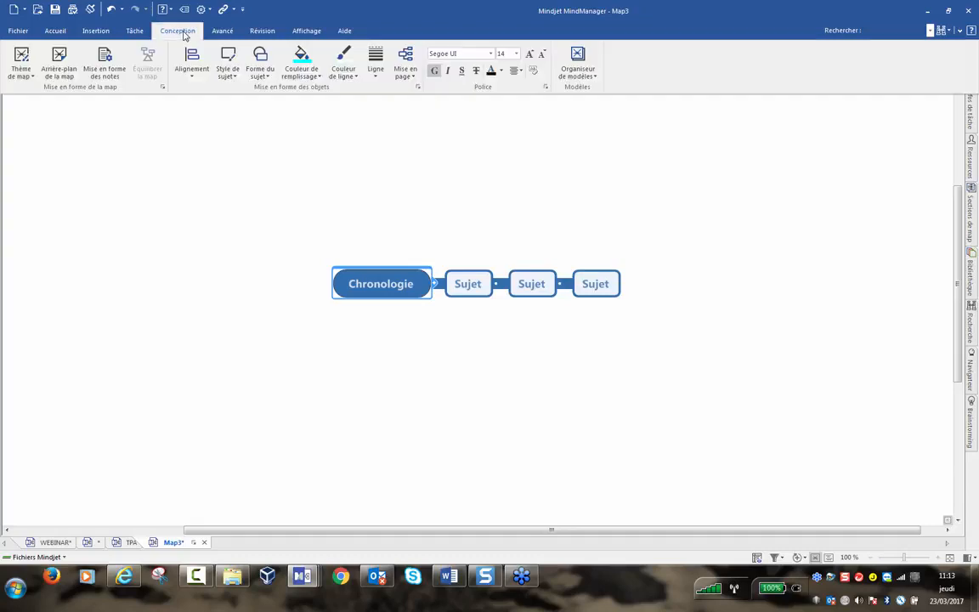
click(403, 78)
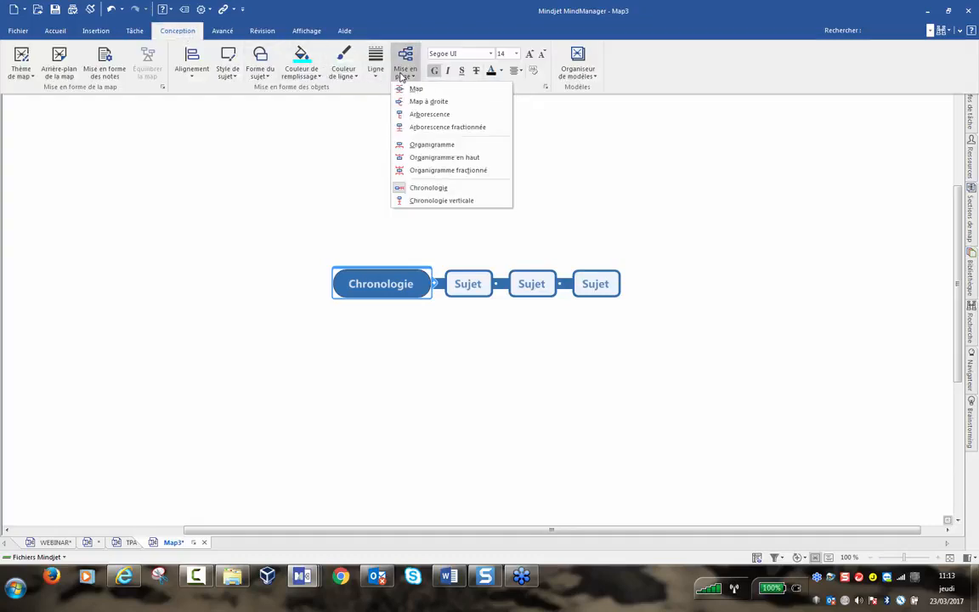
click(432, 200)
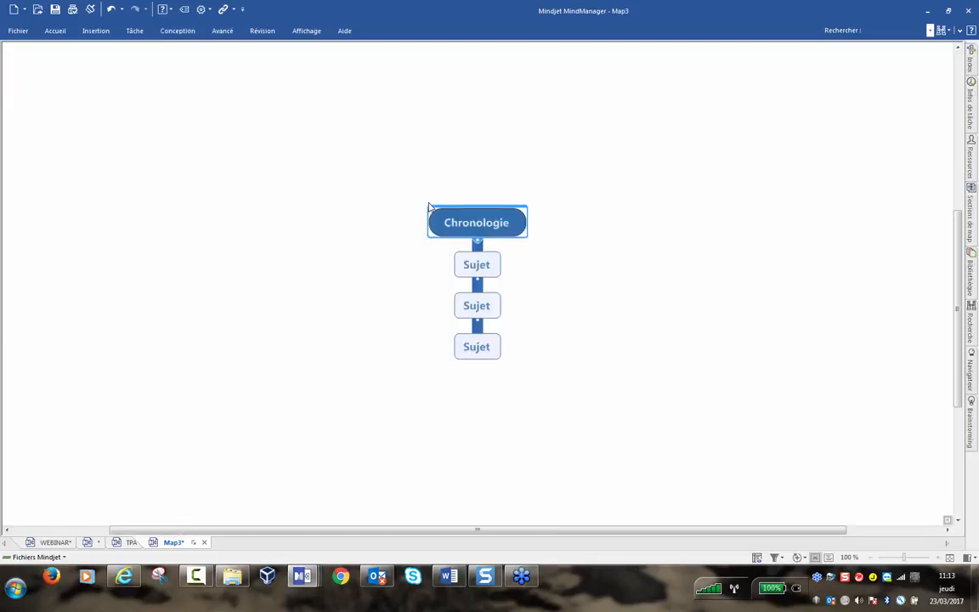
Return the vertical timeline to the horizontal Chronologie layout
click(180, 32)
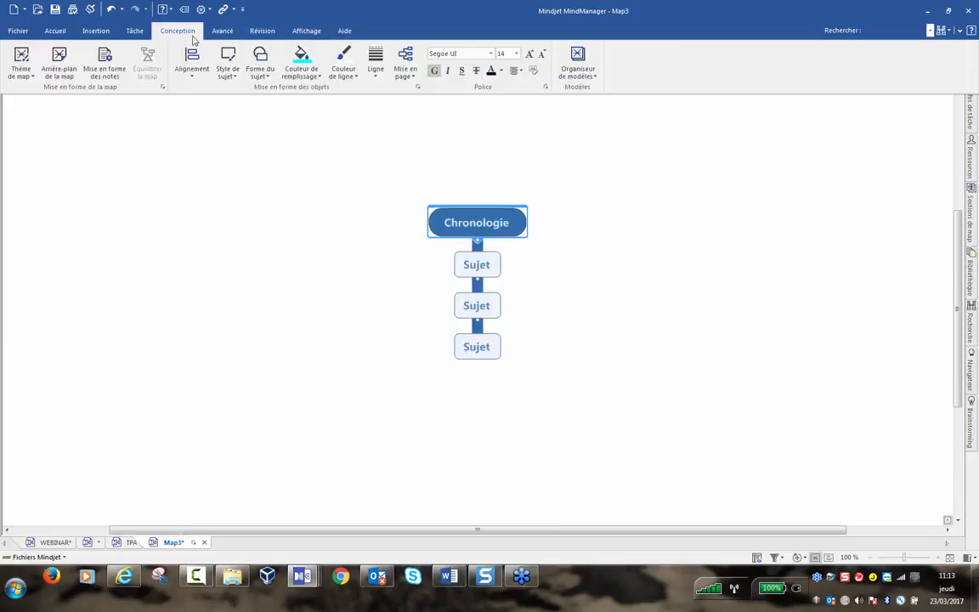
click(405, 70)
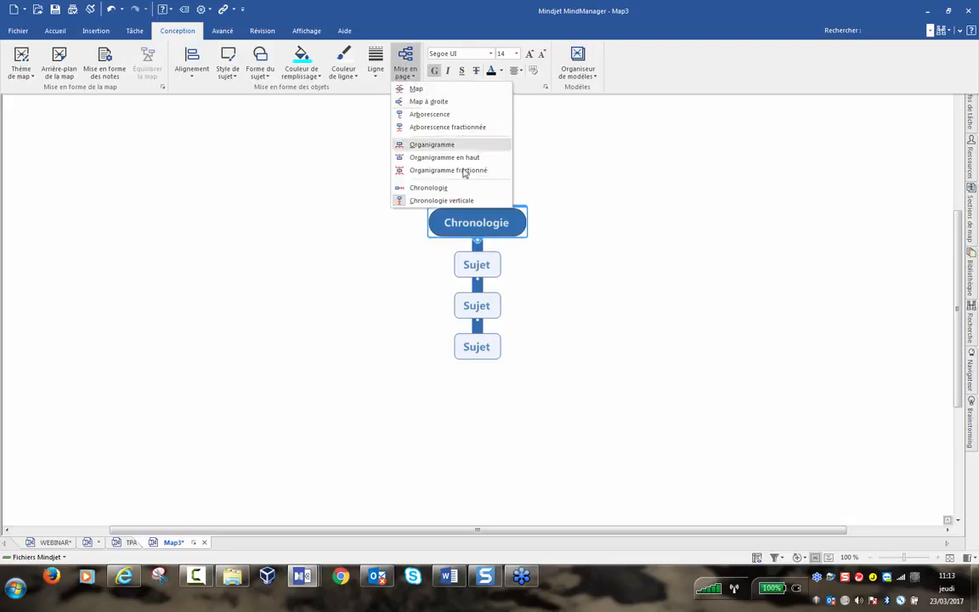
click(442, 188)
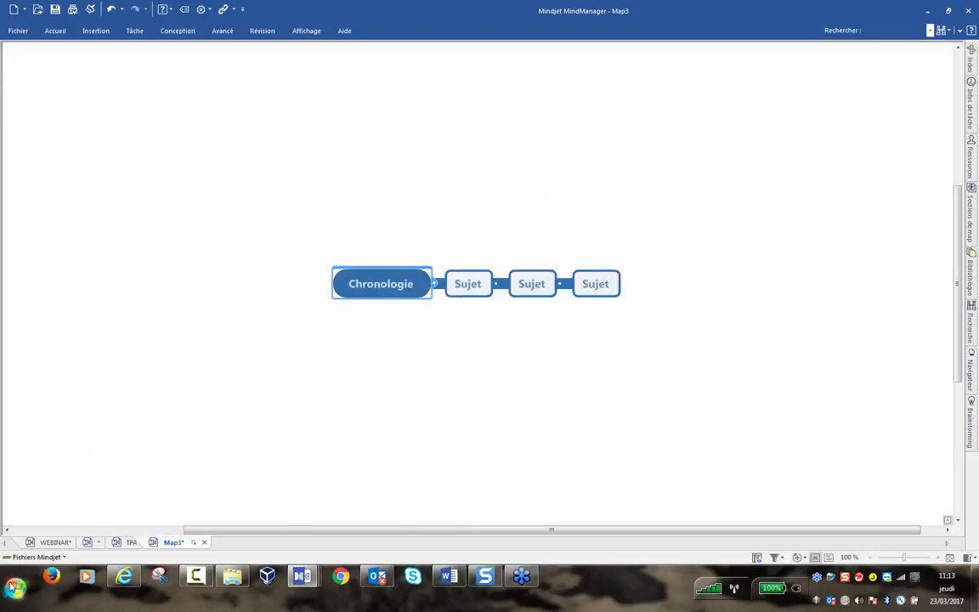
Examine the diagram types, branch directions and view types in the display types map and return to the webinar map
click(47, 542)
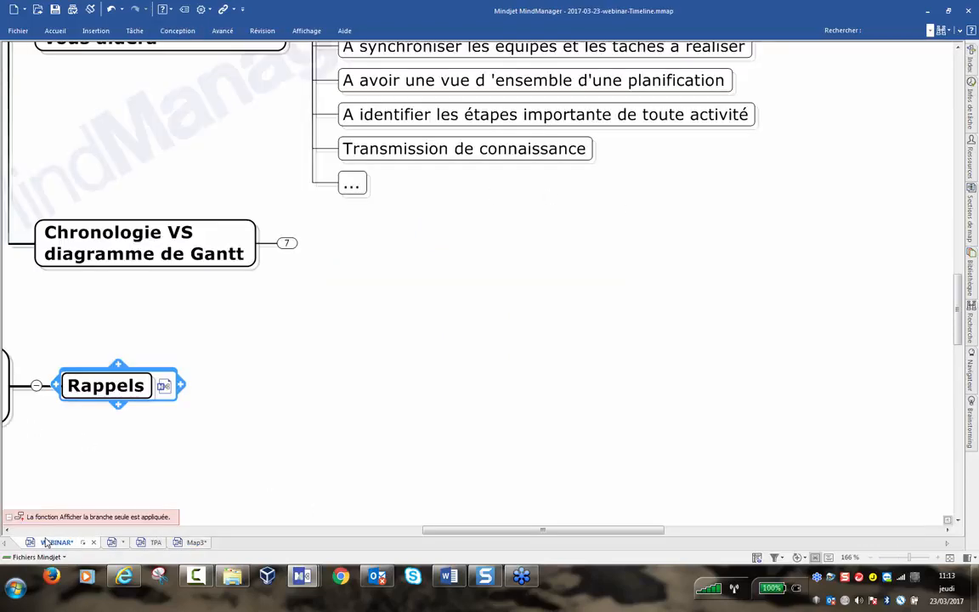
click(111, 543)
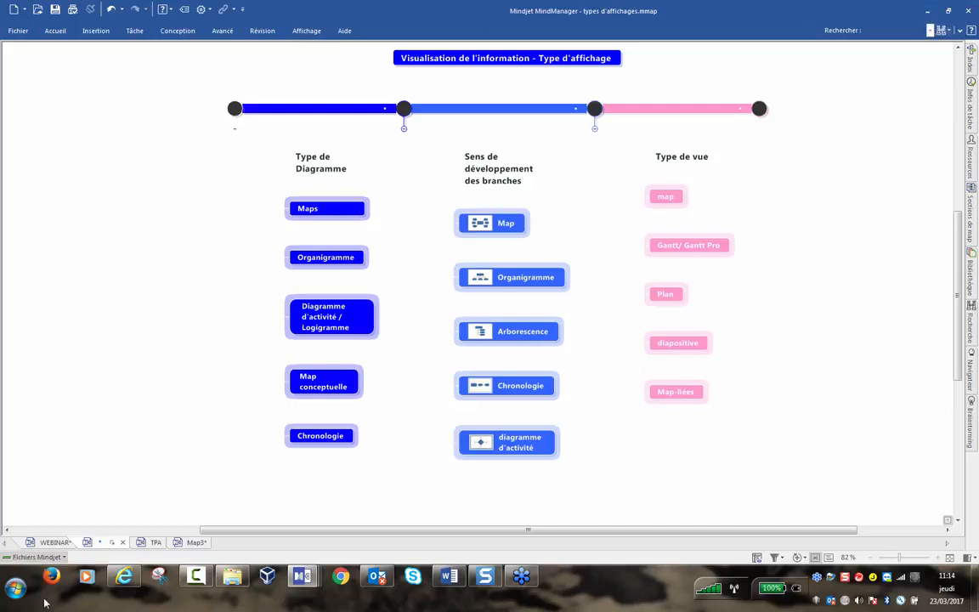
click(55, 543)
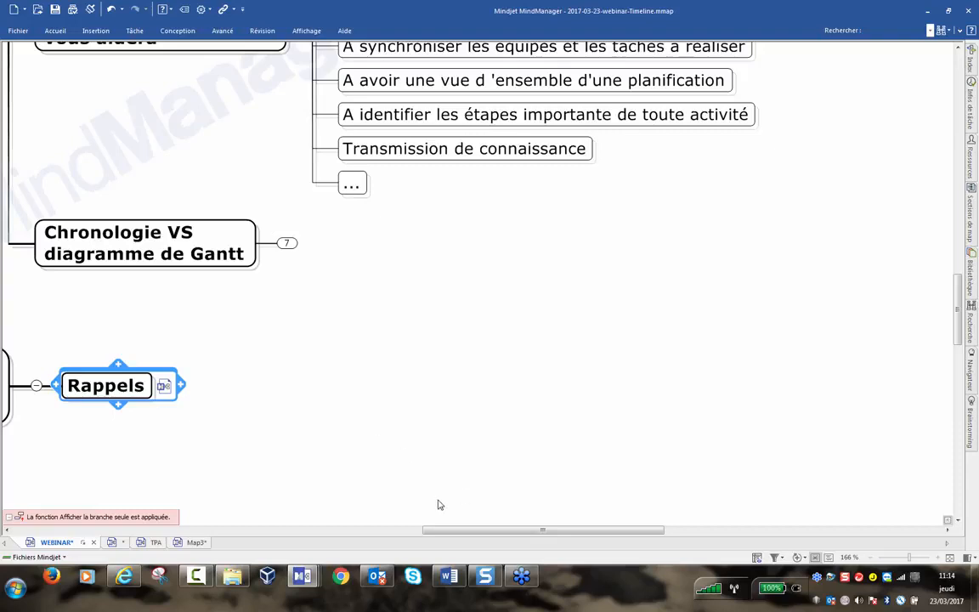
Expand the "Exemples de Chronologies" branch in the webinar map to show its example topics
drag(511, 535, 452, 535)
scroll(467, 427, down, 2)
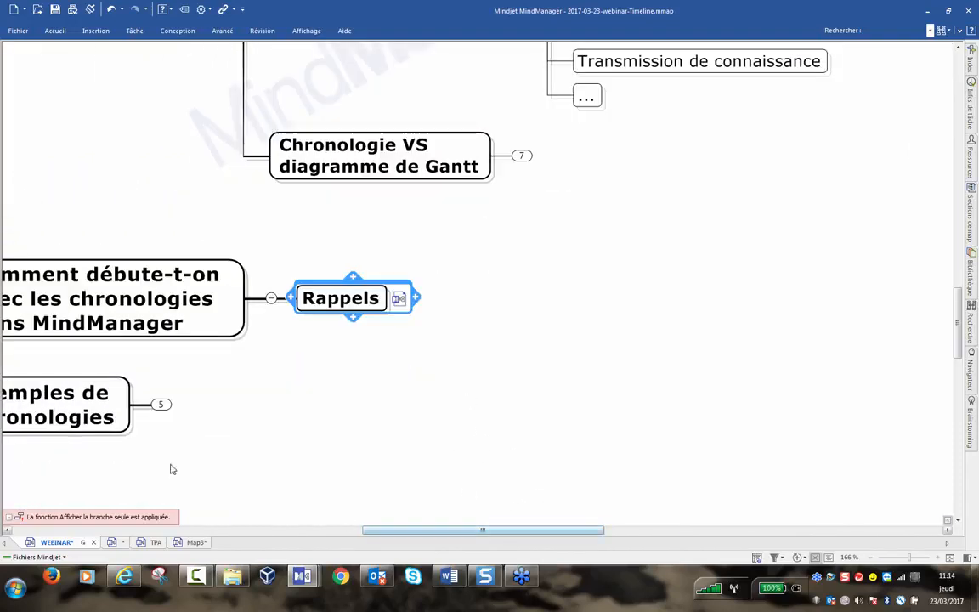
click(162, 404)
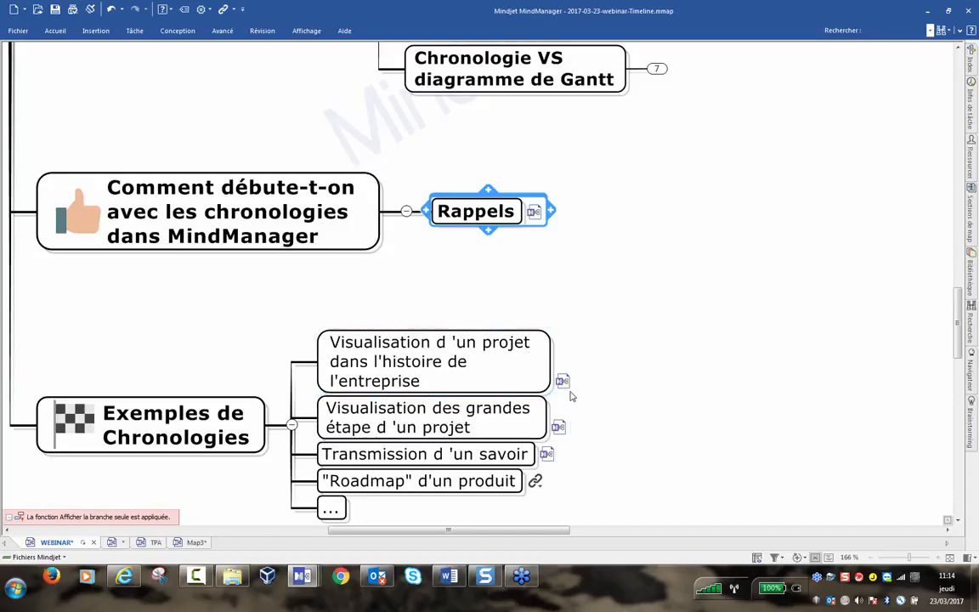
mouse_move(561, 387)
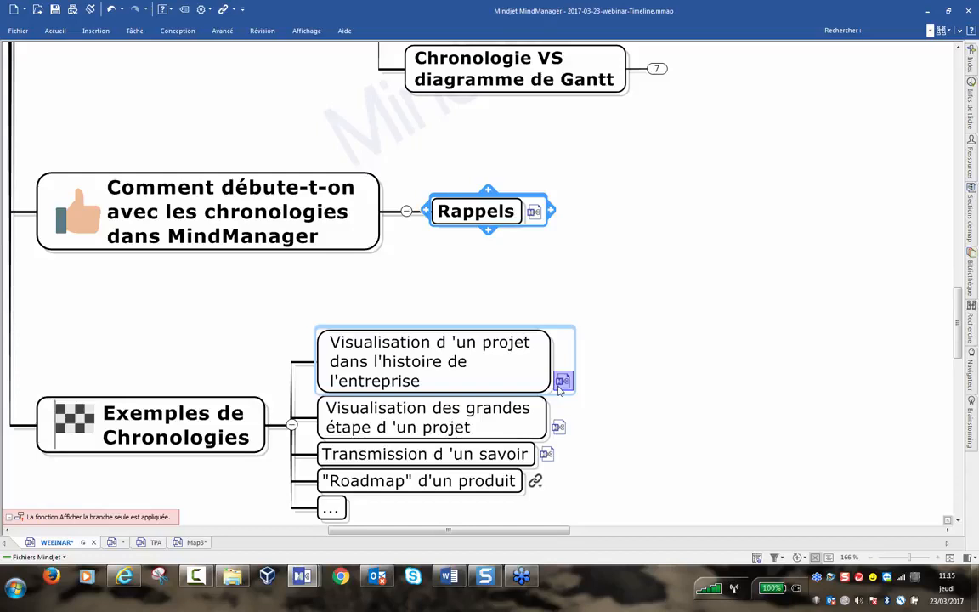
Open the map linked to the topic about a project in the company's history and accept updating its relative links
click(561, 385)
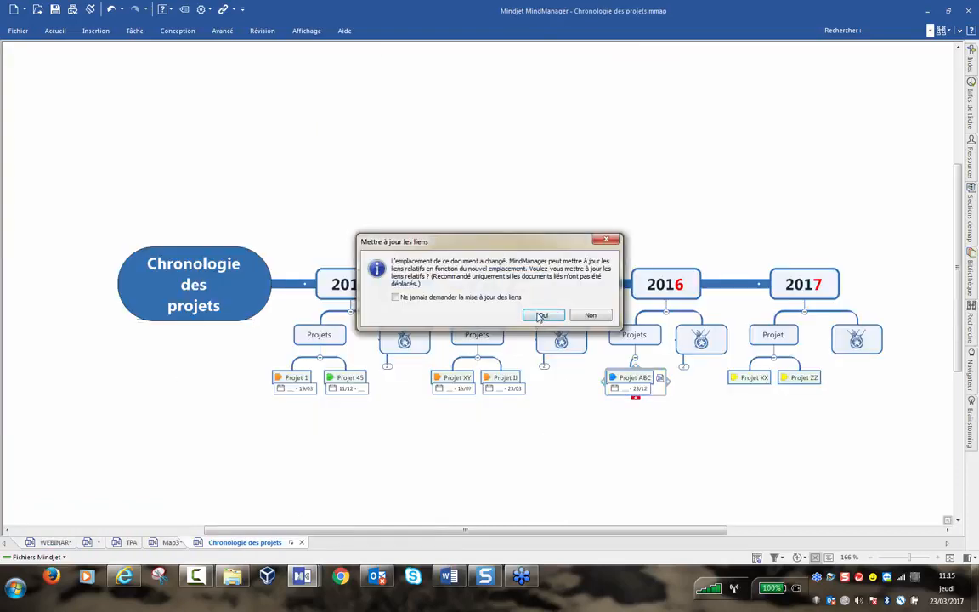
click(541, 315)
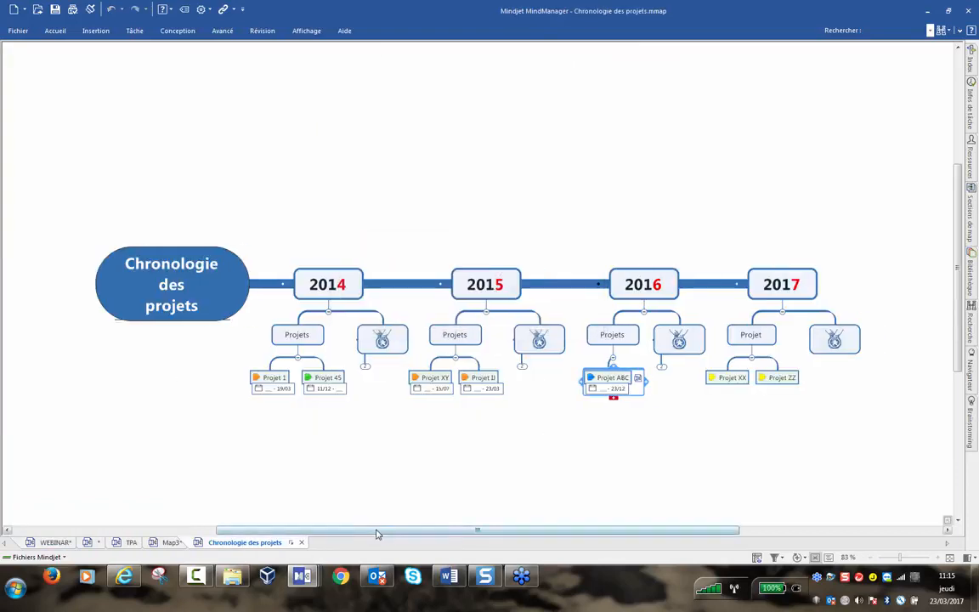
drag(377, 534, 428, 534)
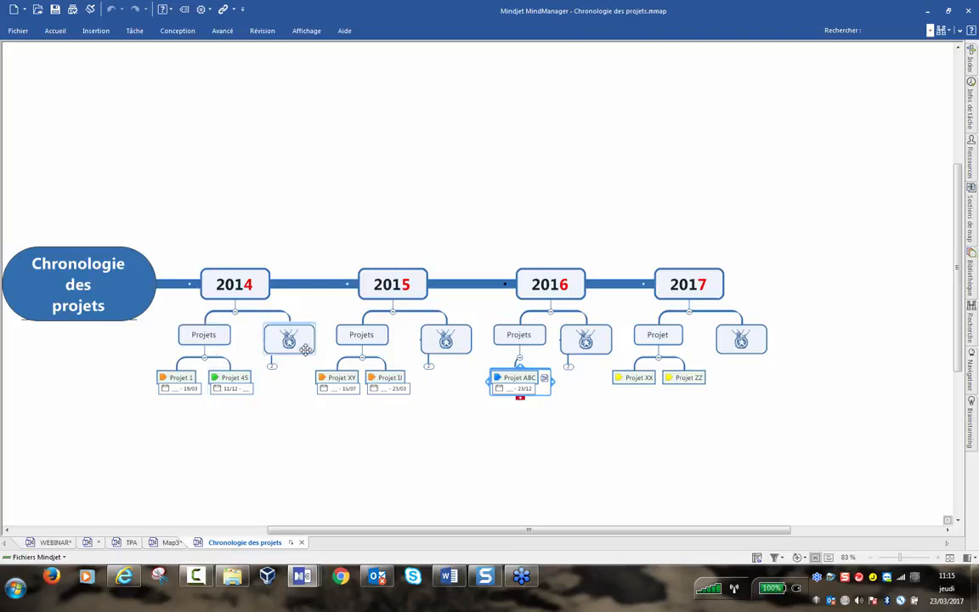
Expand the medal topics under 2015 and 2016 in turn to view their achievements, collapsing each one again
click(429, 366)
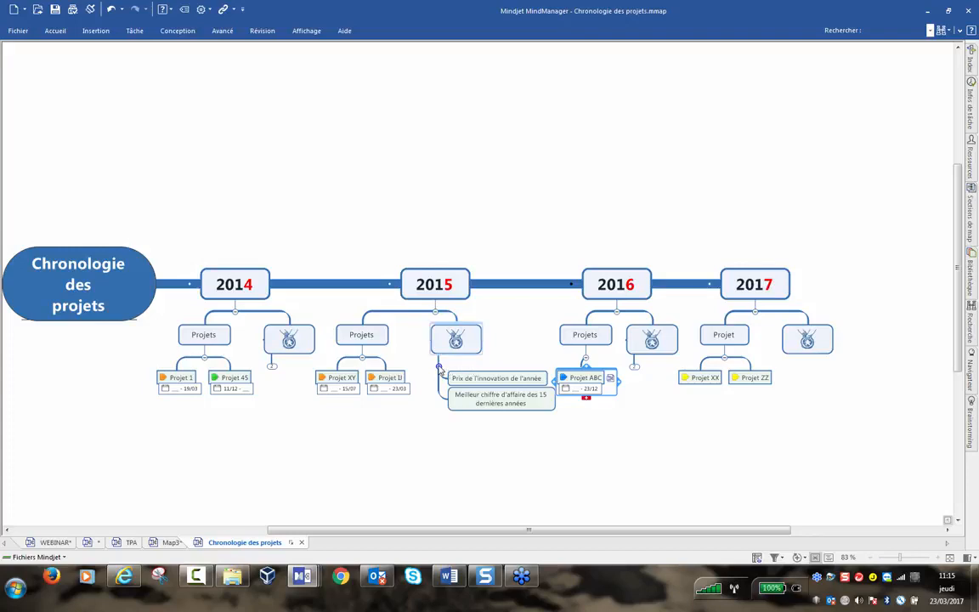
click(439, 366)
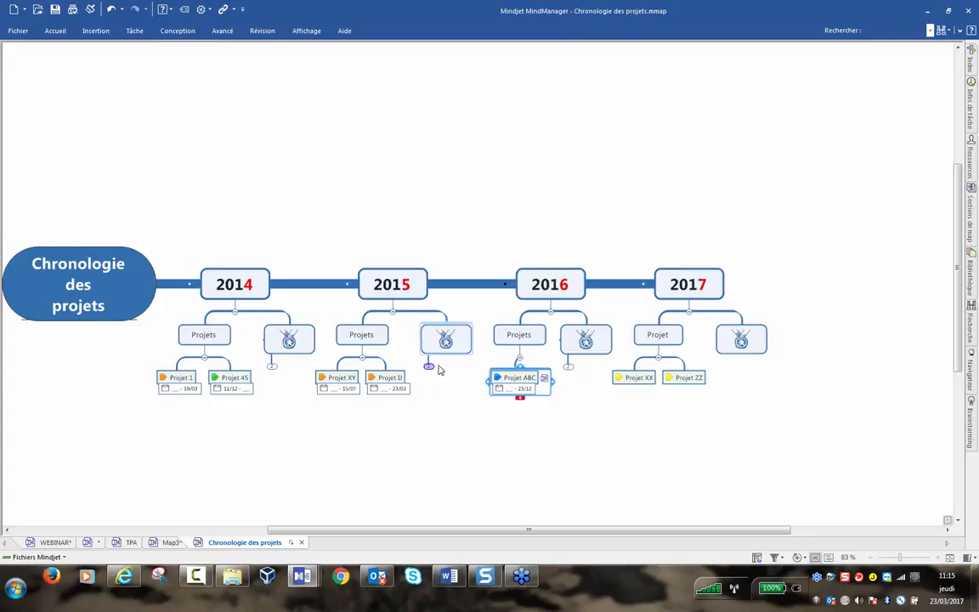
click(568, 365)
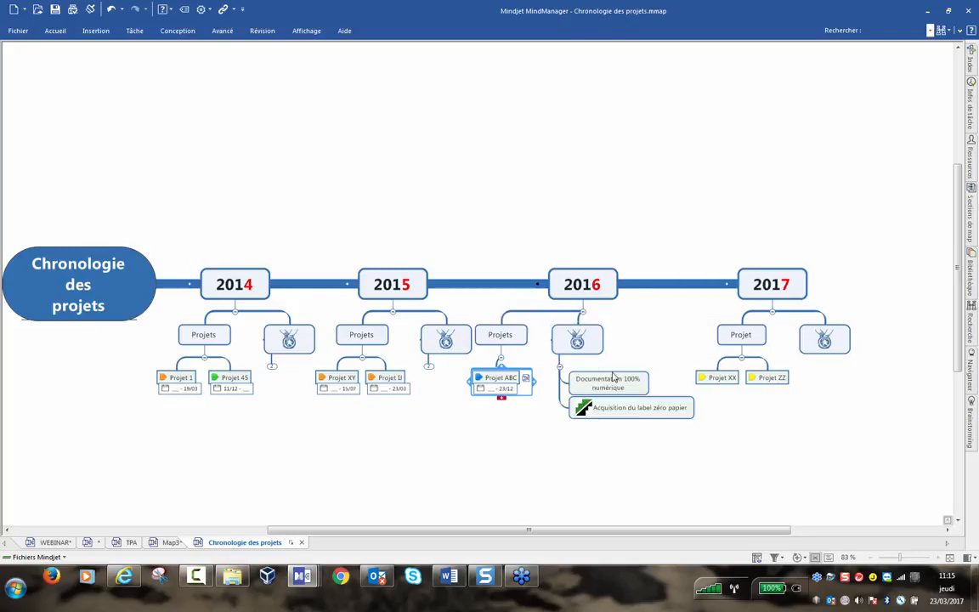
click(559, 367)
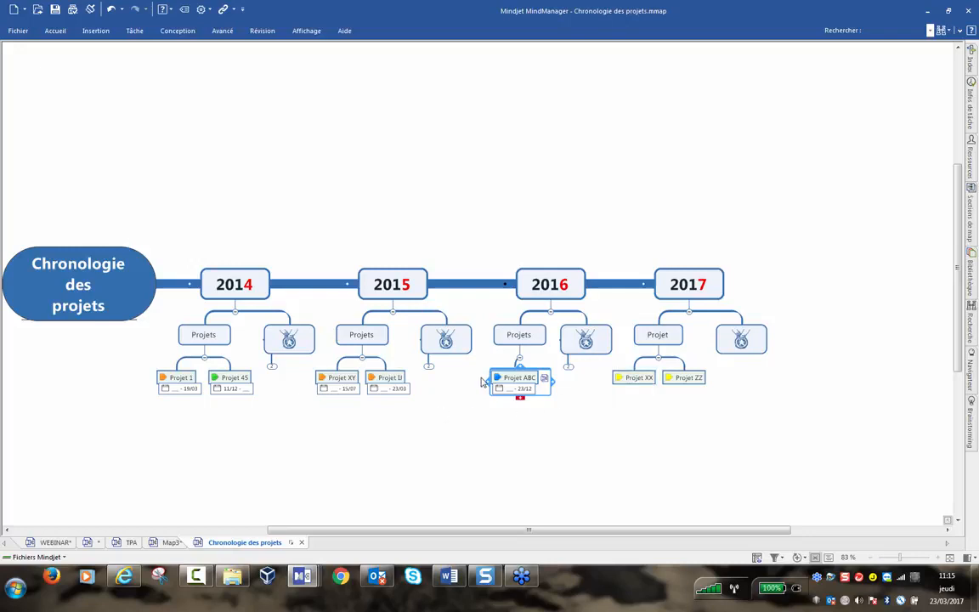
Add a relationship from Projet XY under 2015 to Projet ABC under 2016, leaving its label empty
click(333, 382)
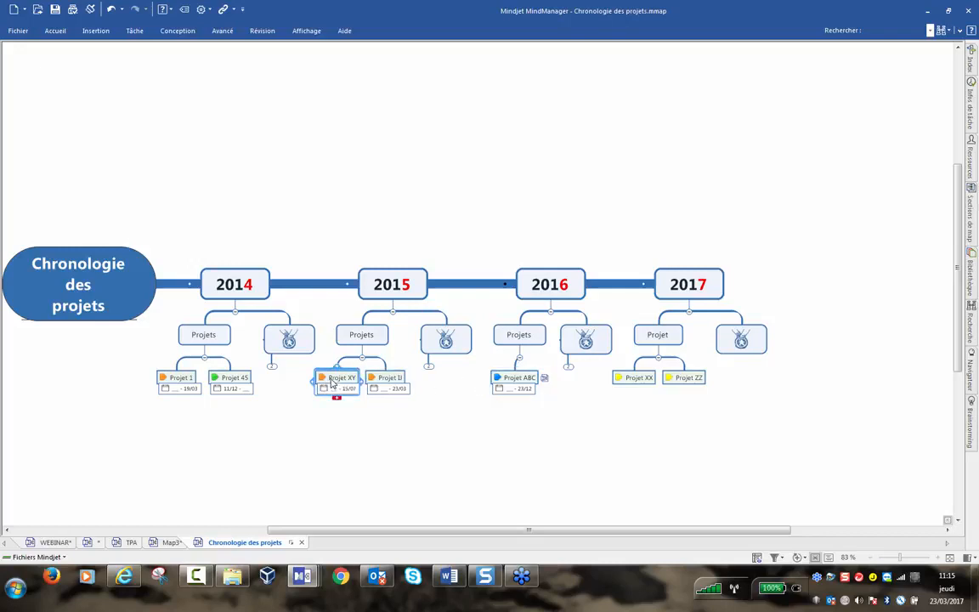
click(519, 379)
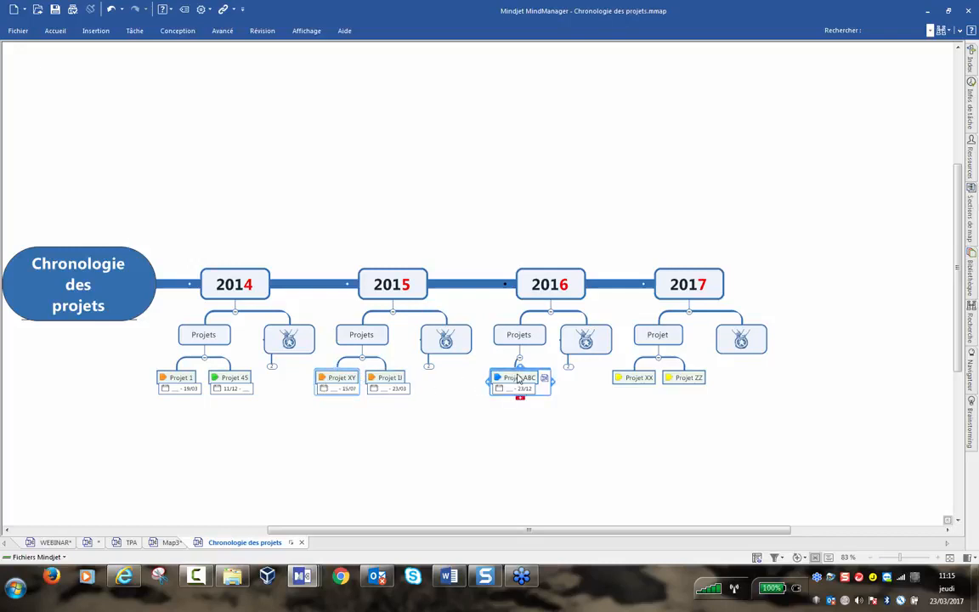
click(345, 375)
click(101, 34)
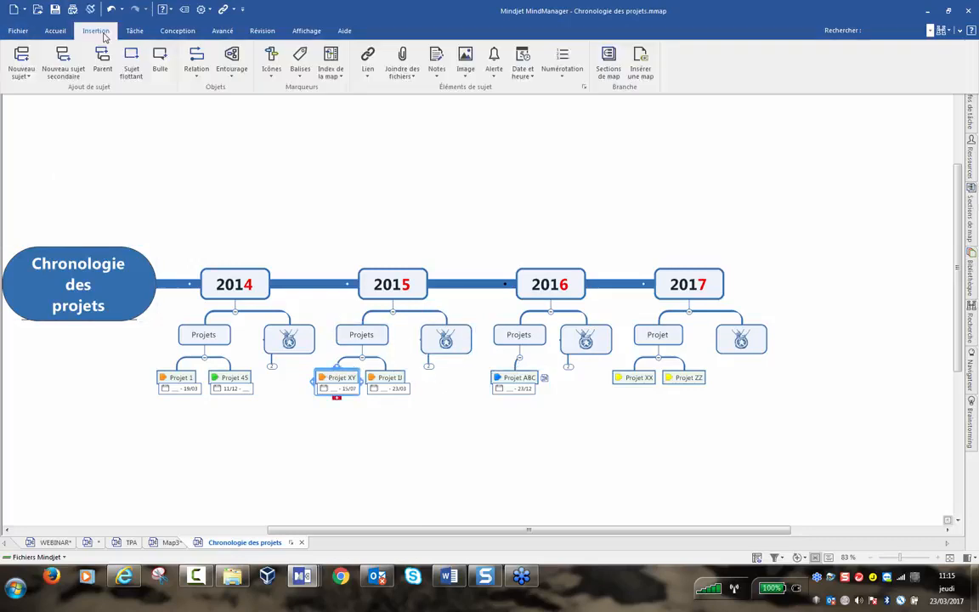
click(196, 59)
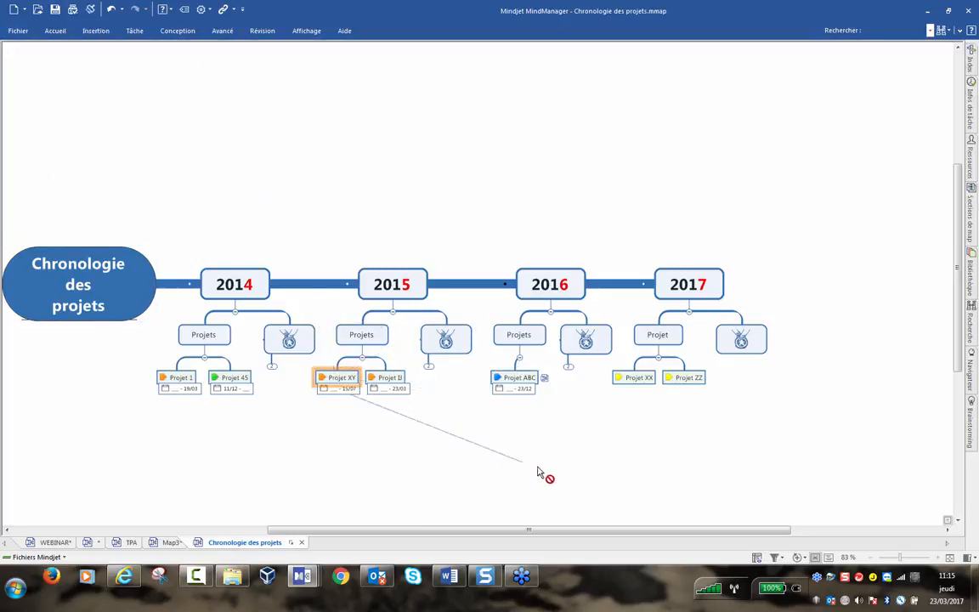
click(519, 379)
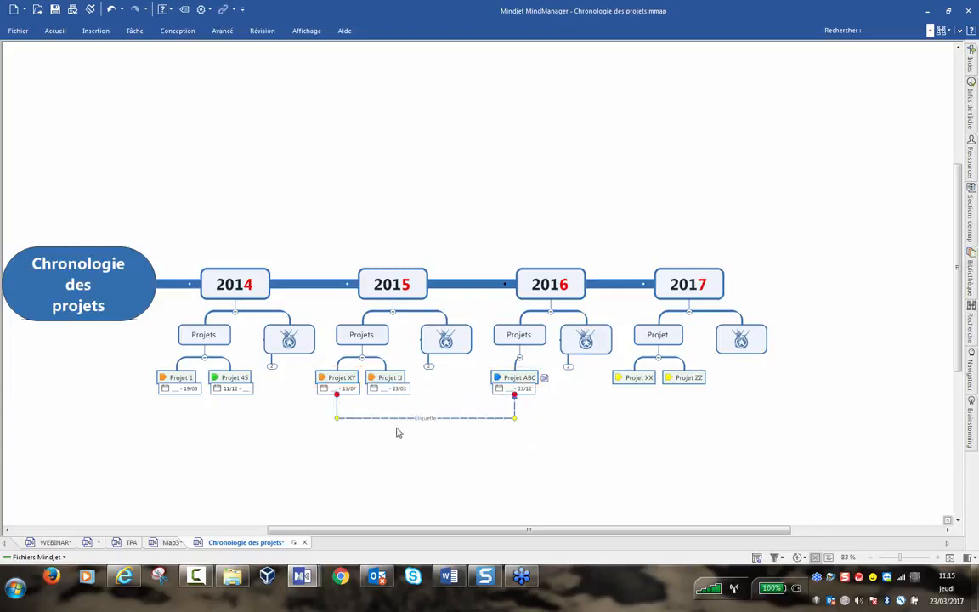
click(354, 466)
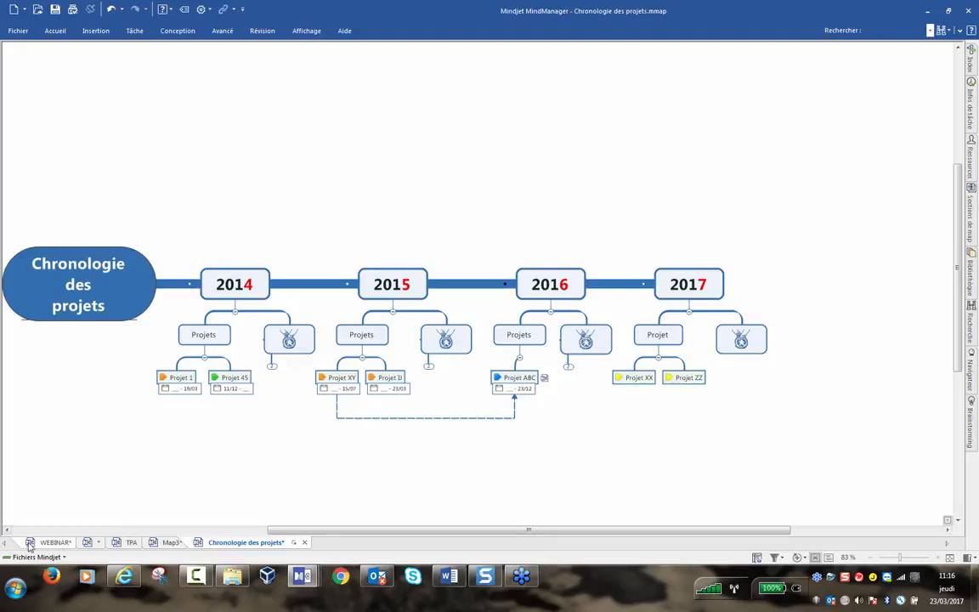
Open the TPA map linked to the topic about a project's major stages in the webinar map and examine its phases and tasks
click(58, 543)
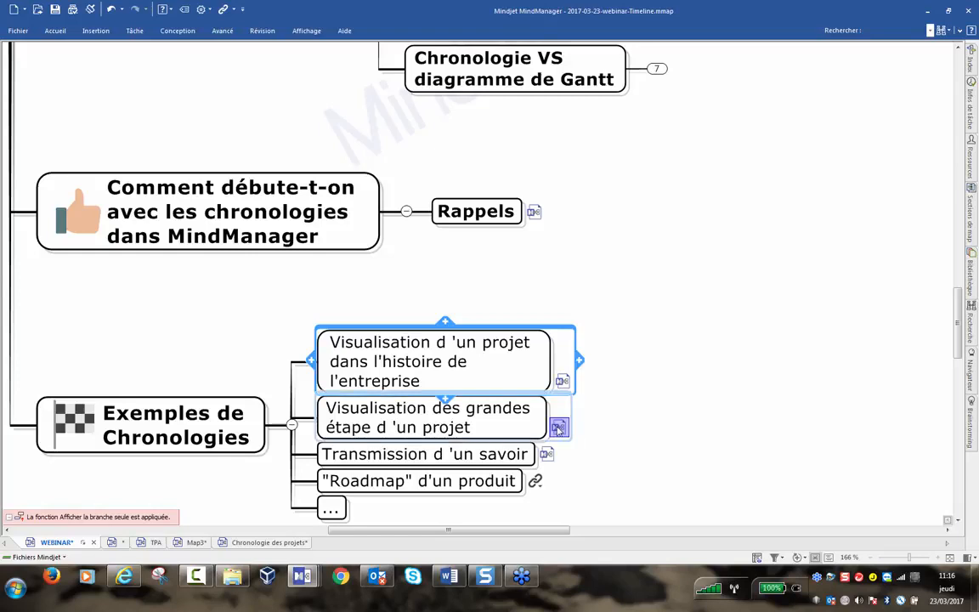
mouse_move(558, 429)
click(559, 429)
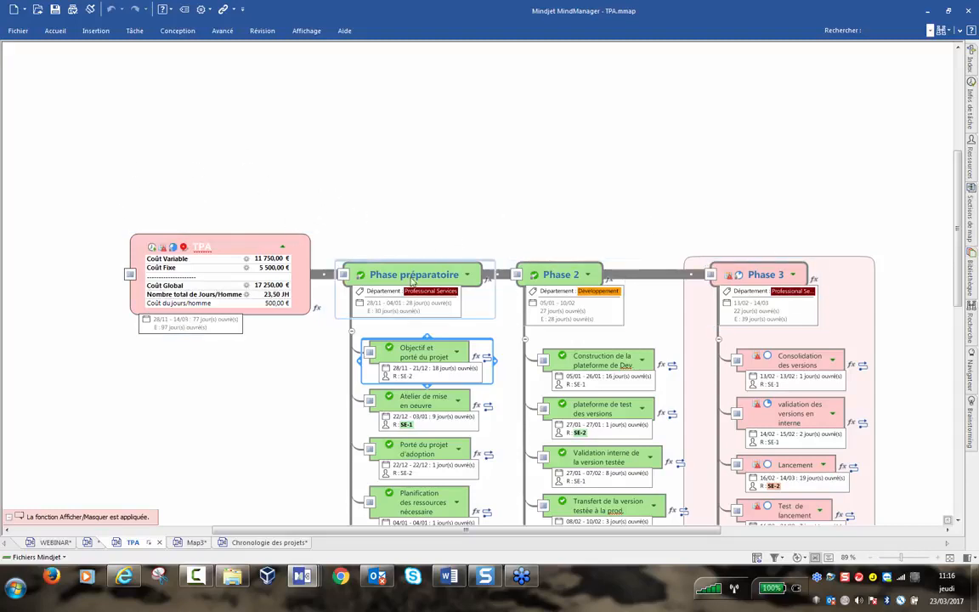
scroll(454, 171, down, 1)
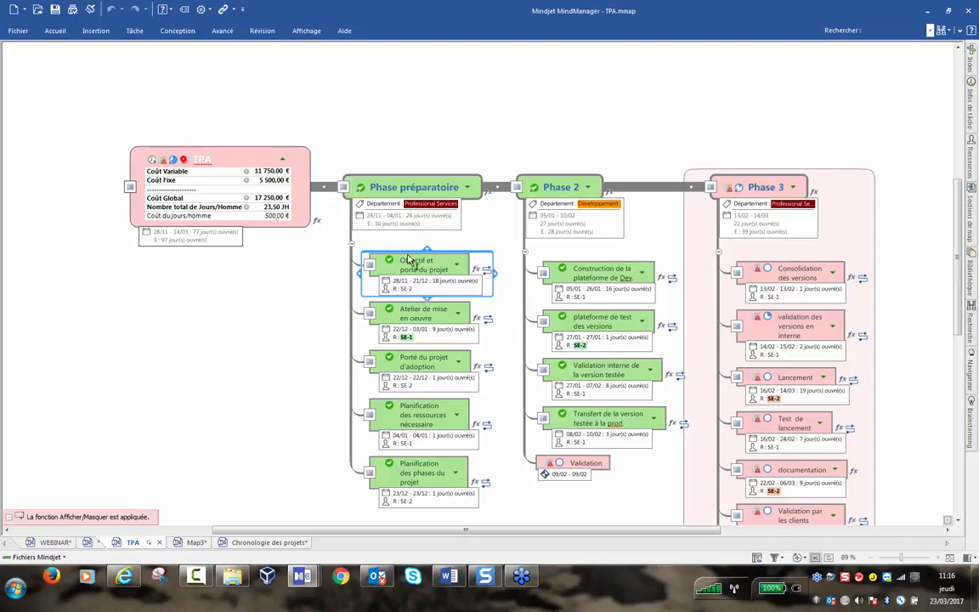
mouse_move(229, 176)
drag(297, 530, 355, 531)
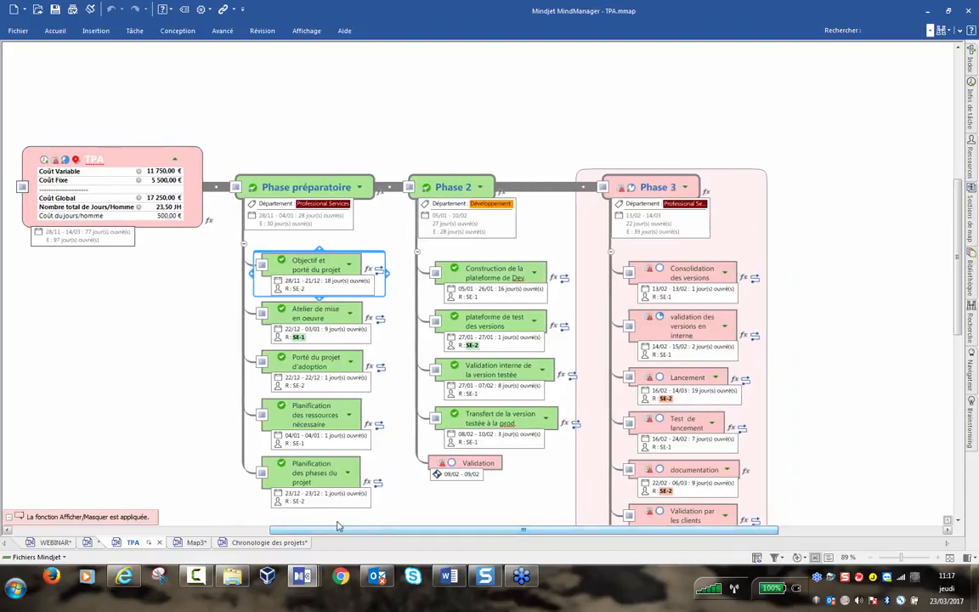
scroll(255, 276, up, 4)
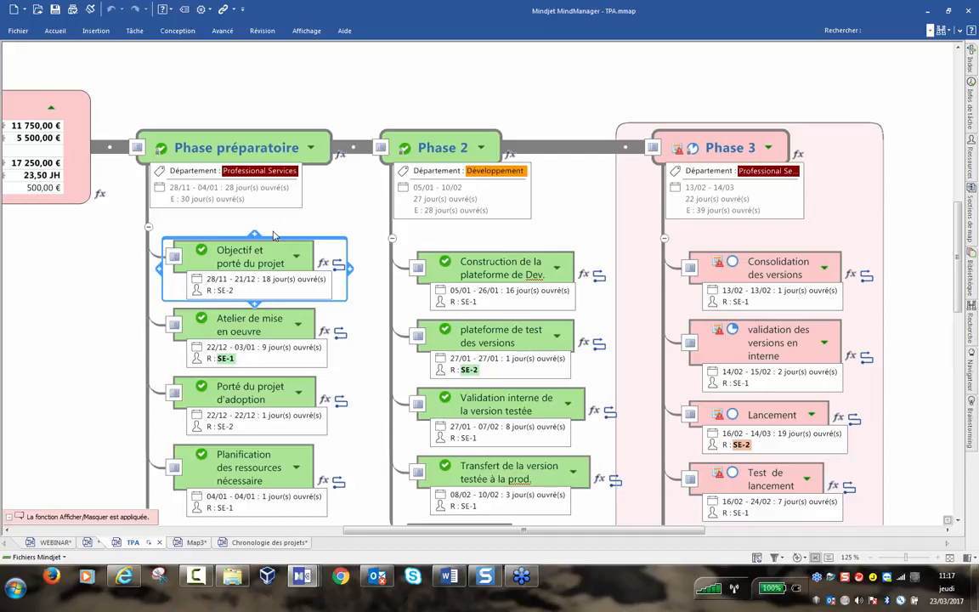
Show the TPA project in Gantt Pro, examine its tasks and dependencies down to Phase 3, and close the Gantt window
click(306, 32)
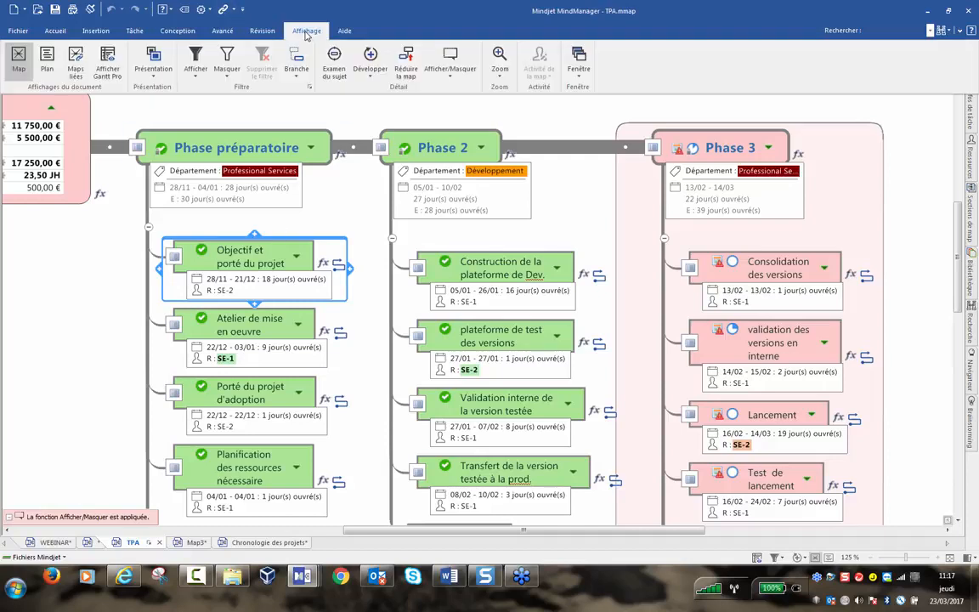
click(108, 66)
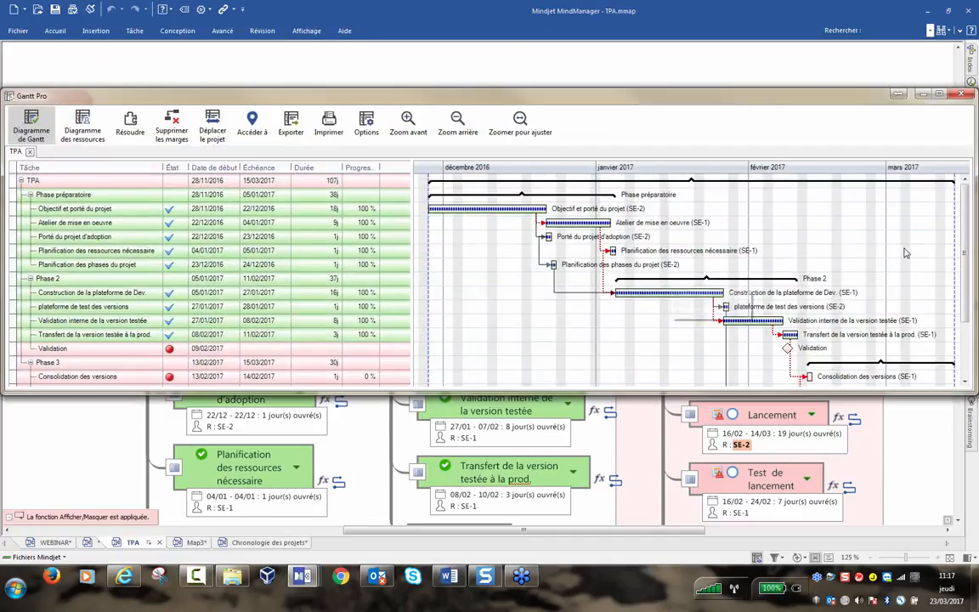
scroll(869, 220, down, 2)
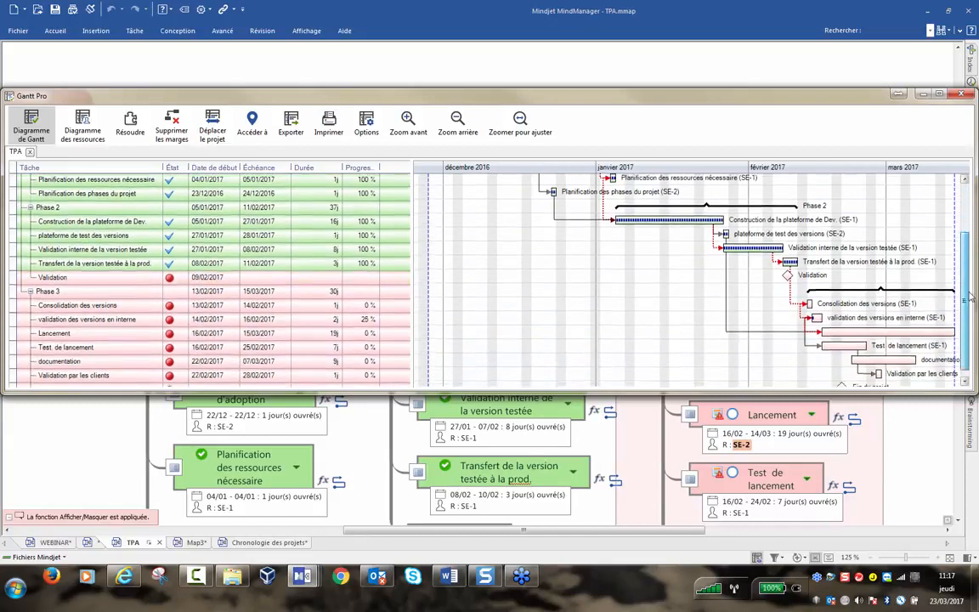
scroll(875, 255, up, 3)
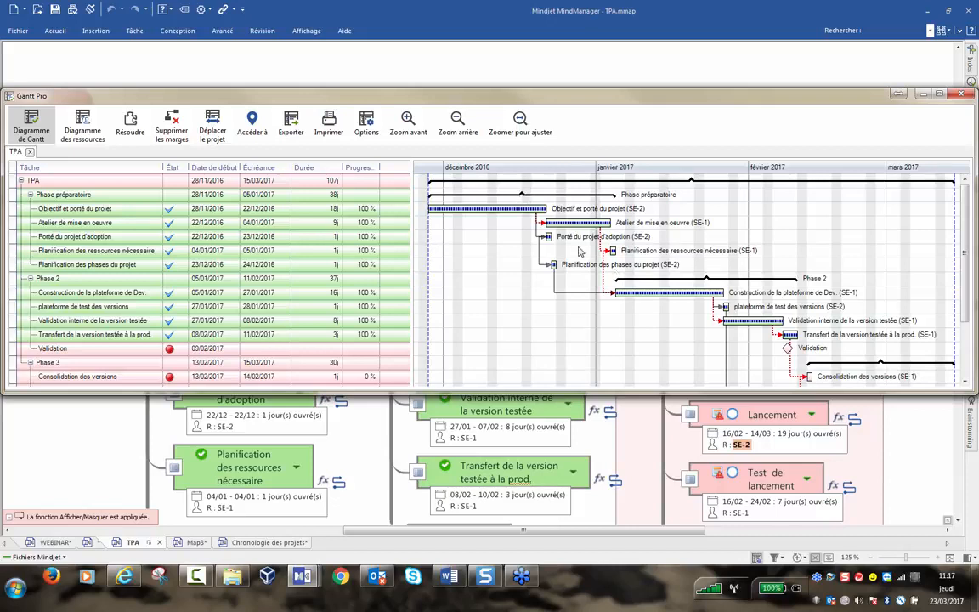
click(961, 95)
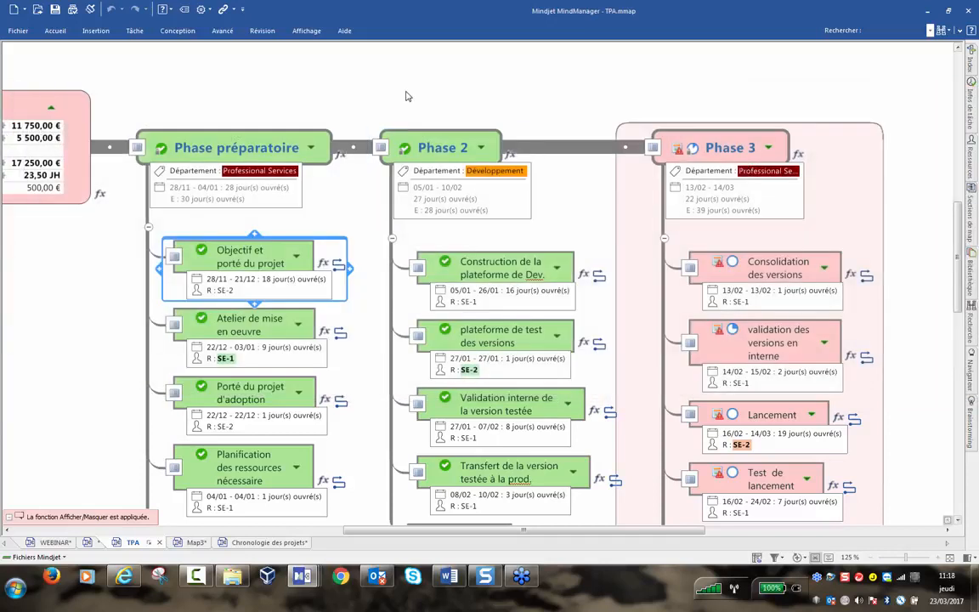
Add the notepad-and-pencil icon from the icon library to the "plateforme de test des versions" task in Phase 2
scroll(578, 332, down, 3)
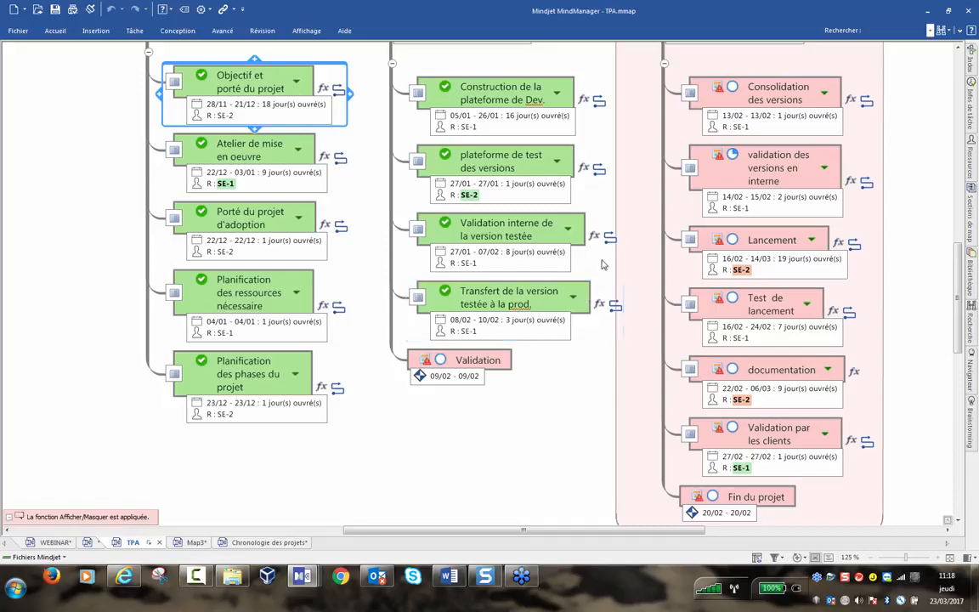
scroll(553, 255, up, 1)
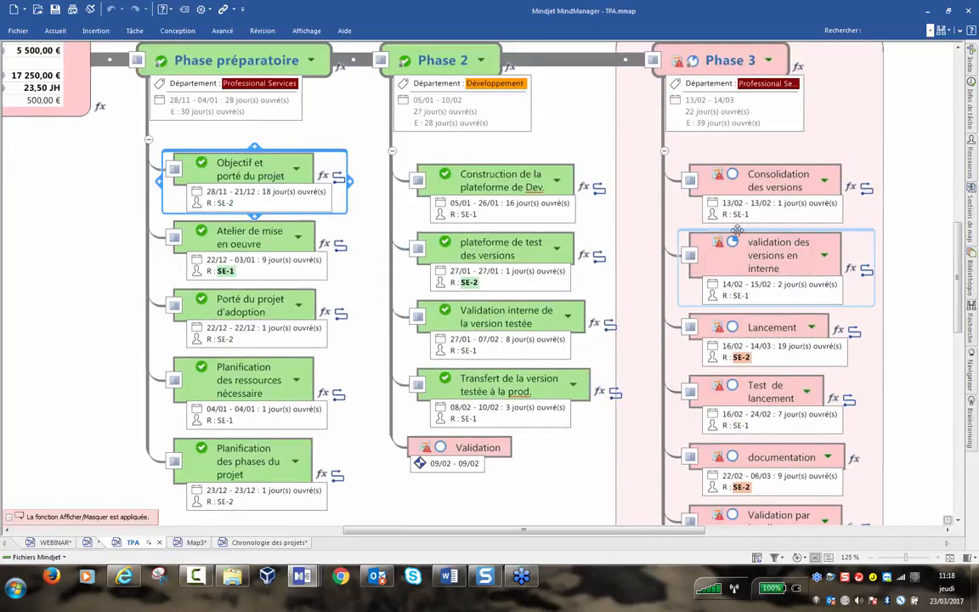
click(515, 242)
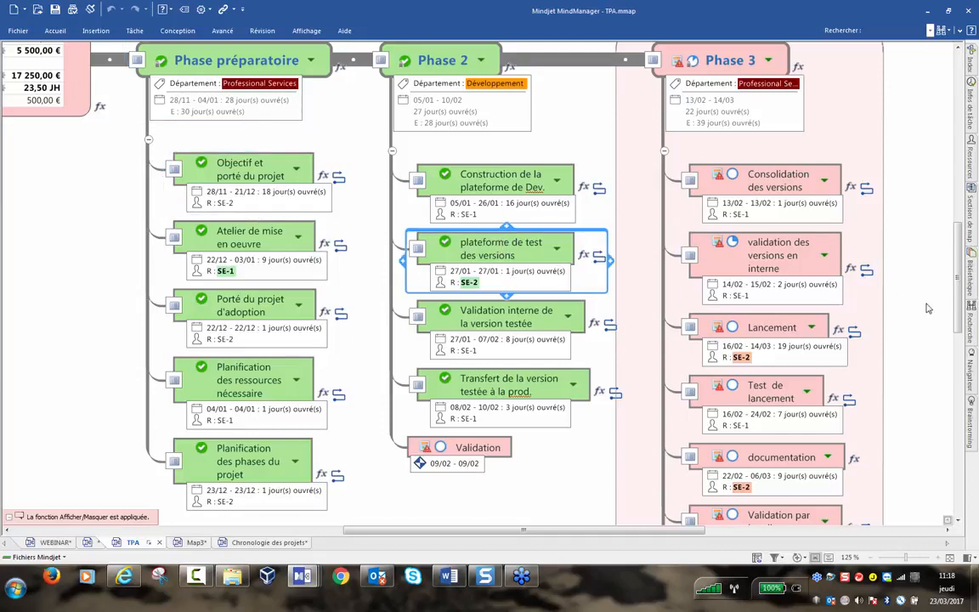
click(973, 279)
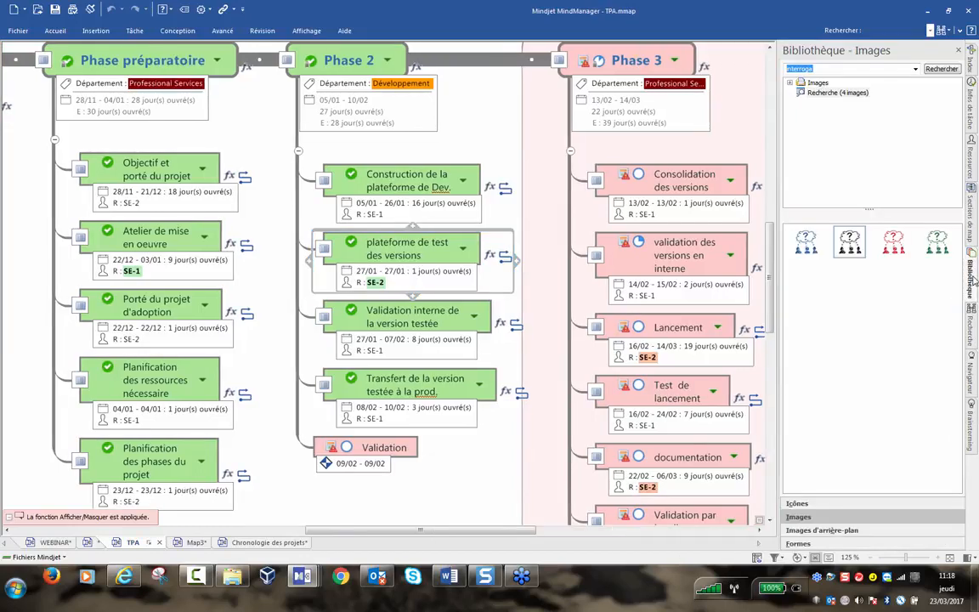
click(808, 505)
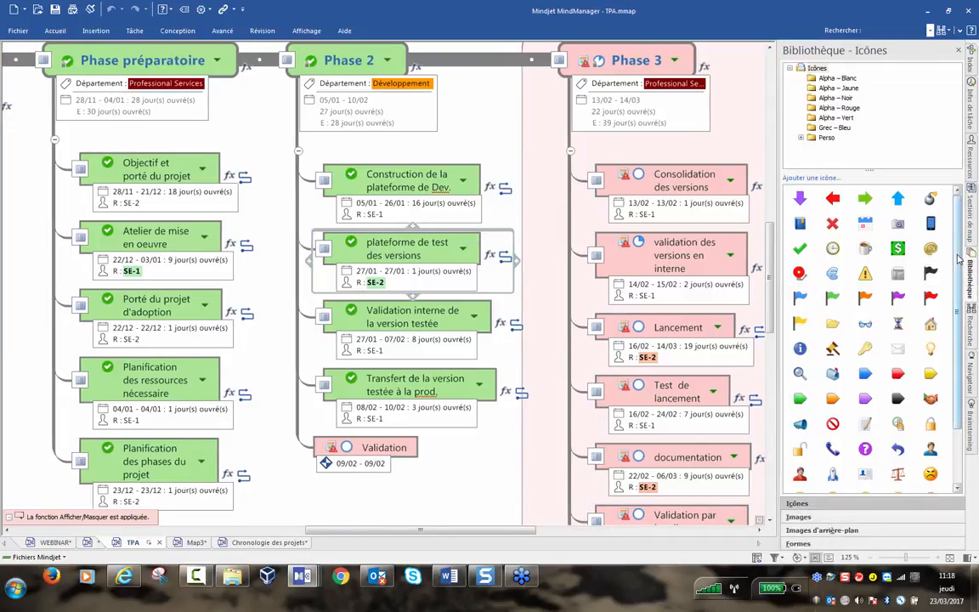
click(867, 426)
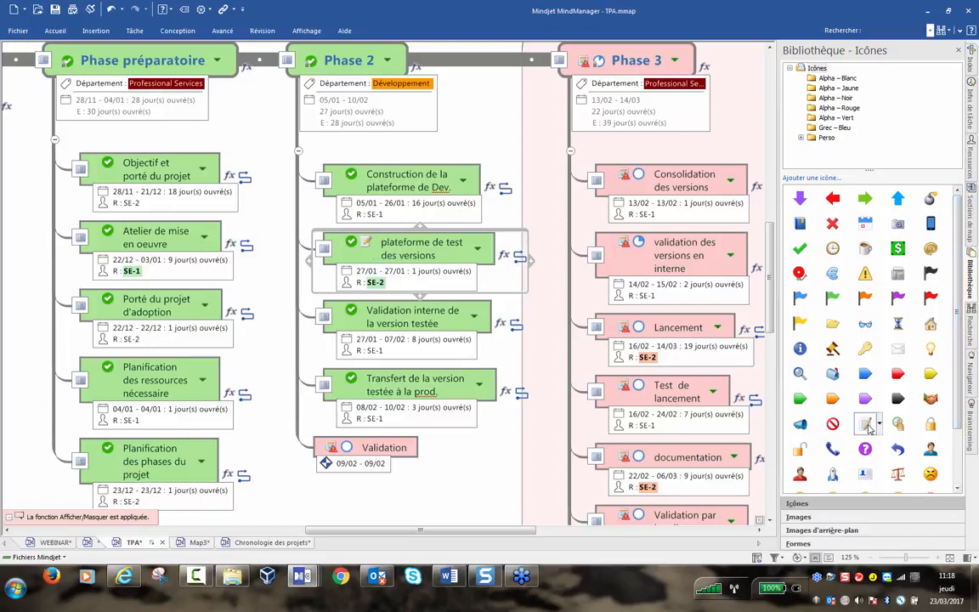
Copy the notepad icon to "Transfert de la version testée à la prod." and "validation des versions en interne", and close the library
drag(366, 243, 376, 384)
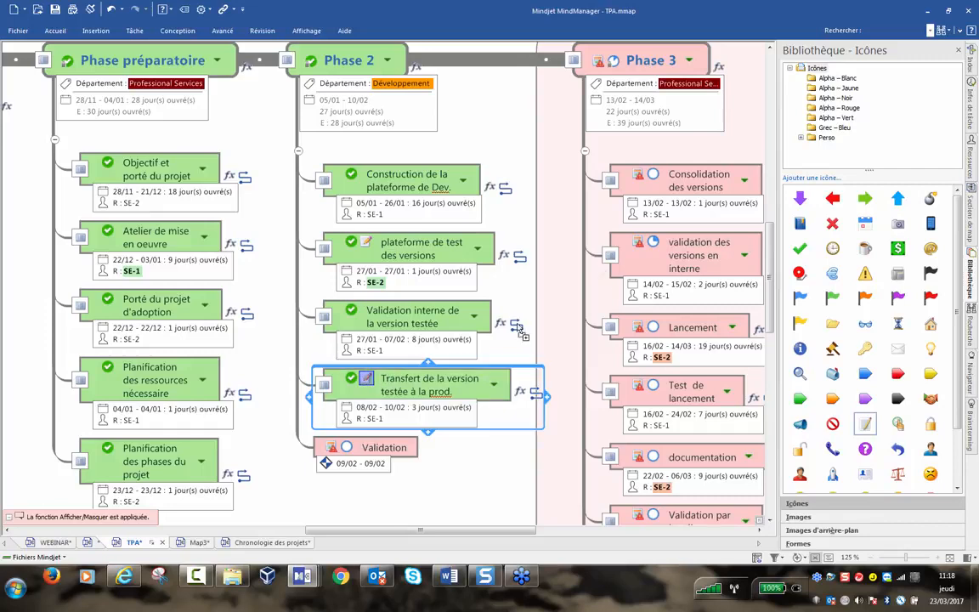
click(691, 247)
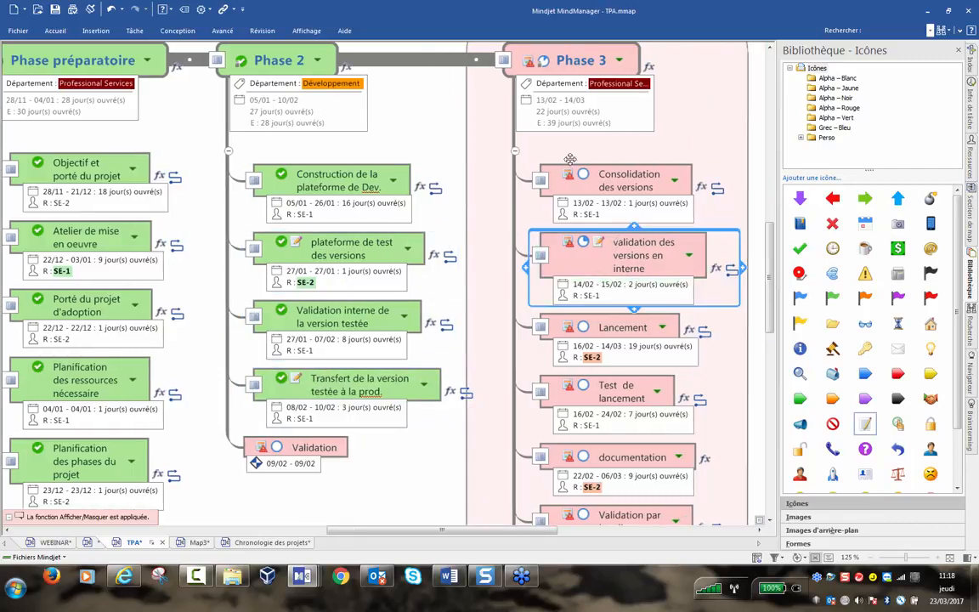
click(959, 51)
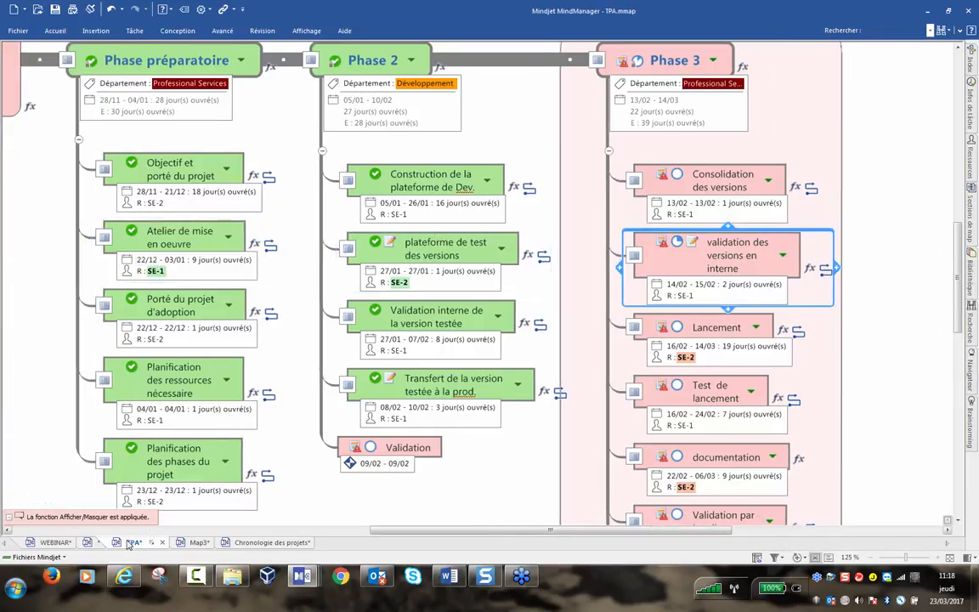
Return to the webinar map and show the files linked to the "Roadmap" d'un produit topic
click(55, 544)
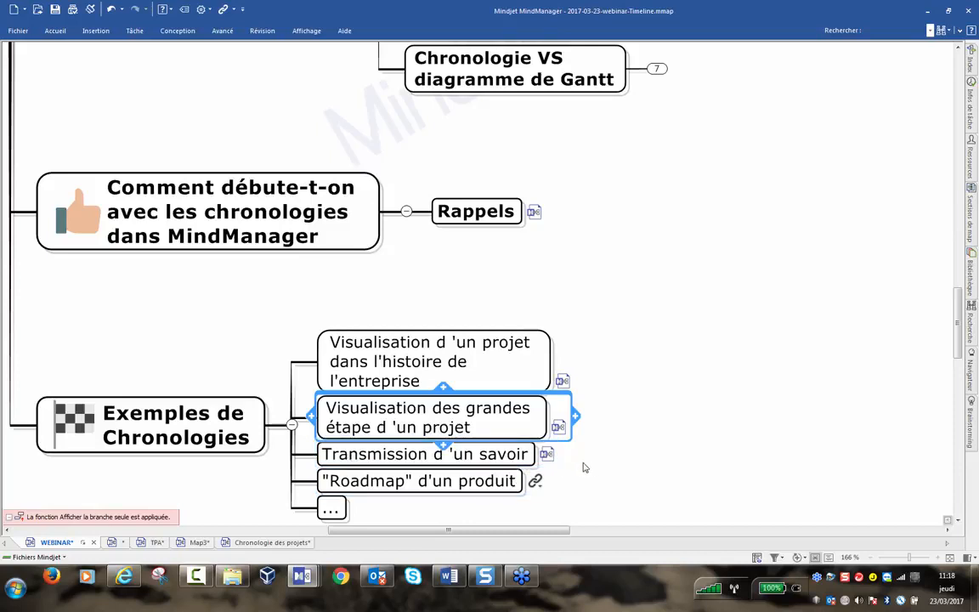
mouse_move(537, 484)
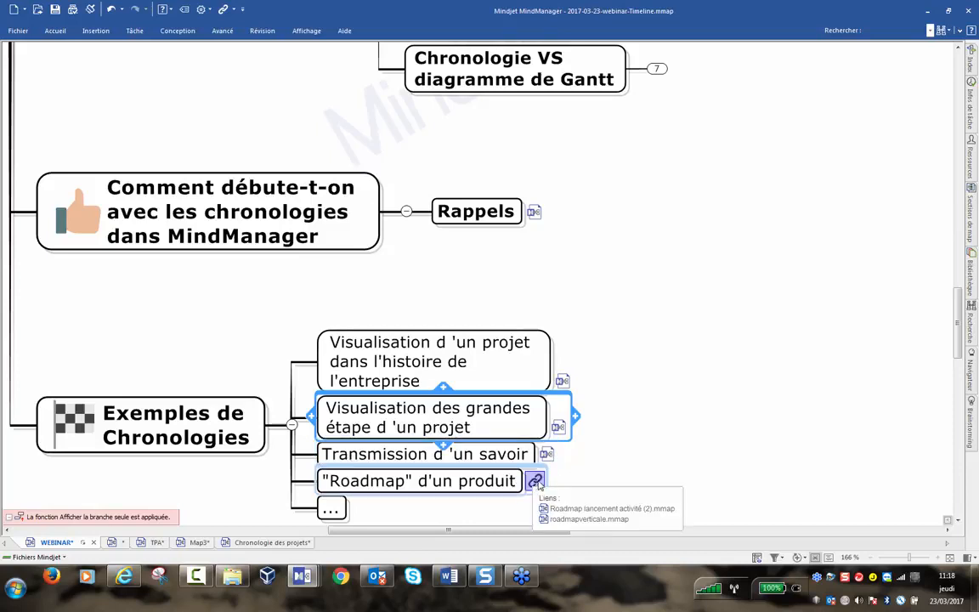
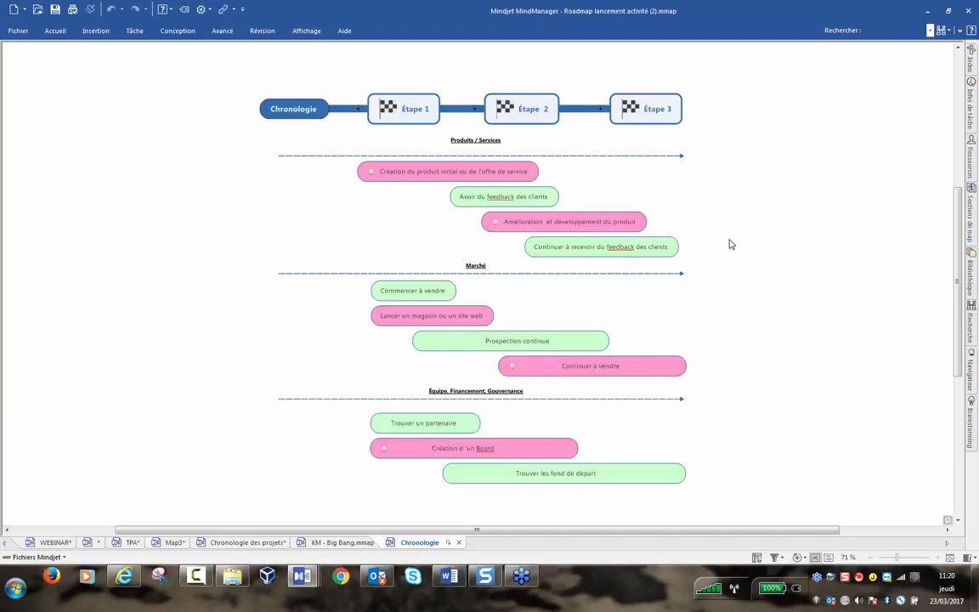
Examine the activity-launch roadmap from the Produits / Services section down to Équipe, Financement, Gouvernance, including the stages and the first pink task
scroll(729, 245, up, 2)
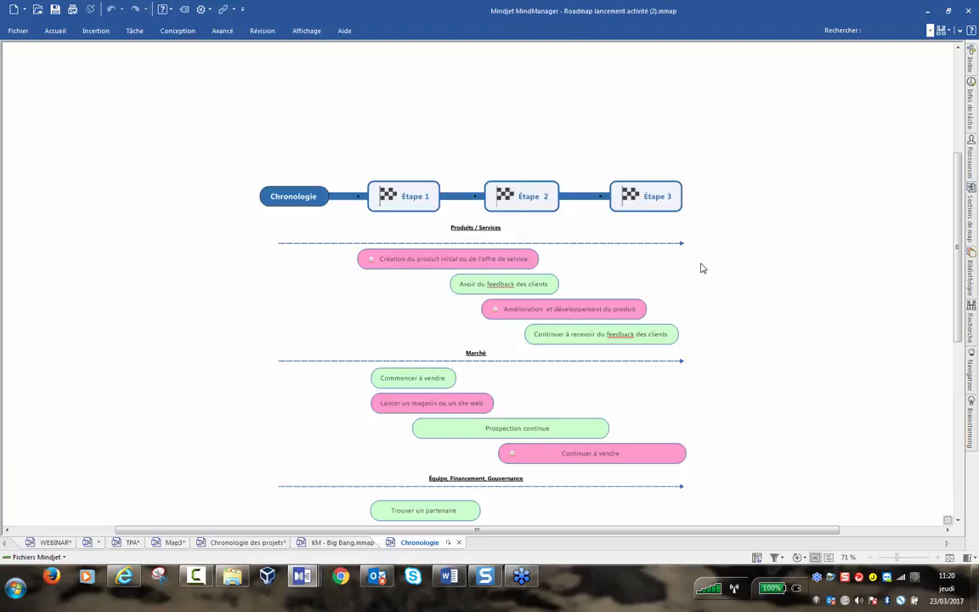
scroll(706, 266, up, 3)
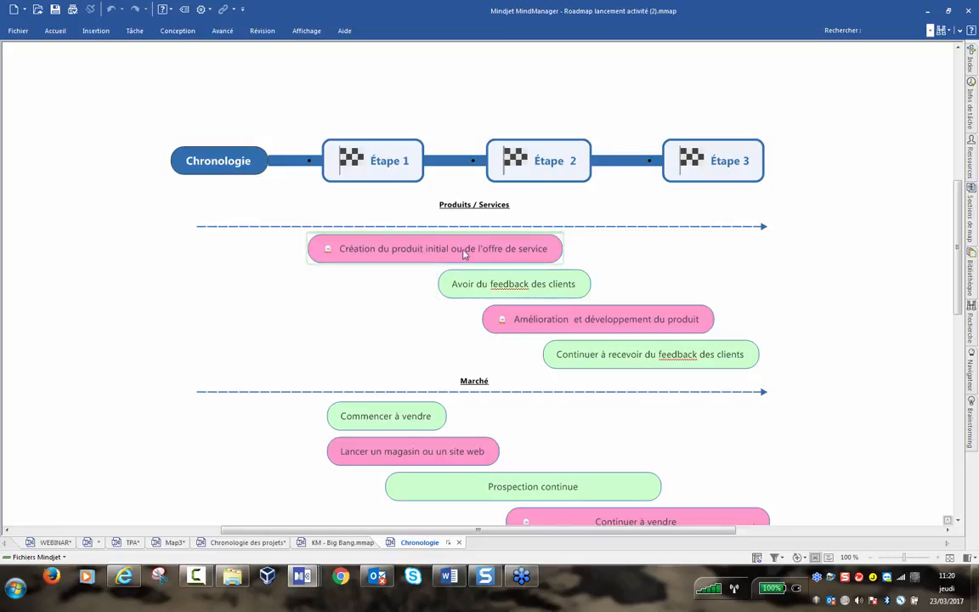
scroll(557, 316, down, 4)
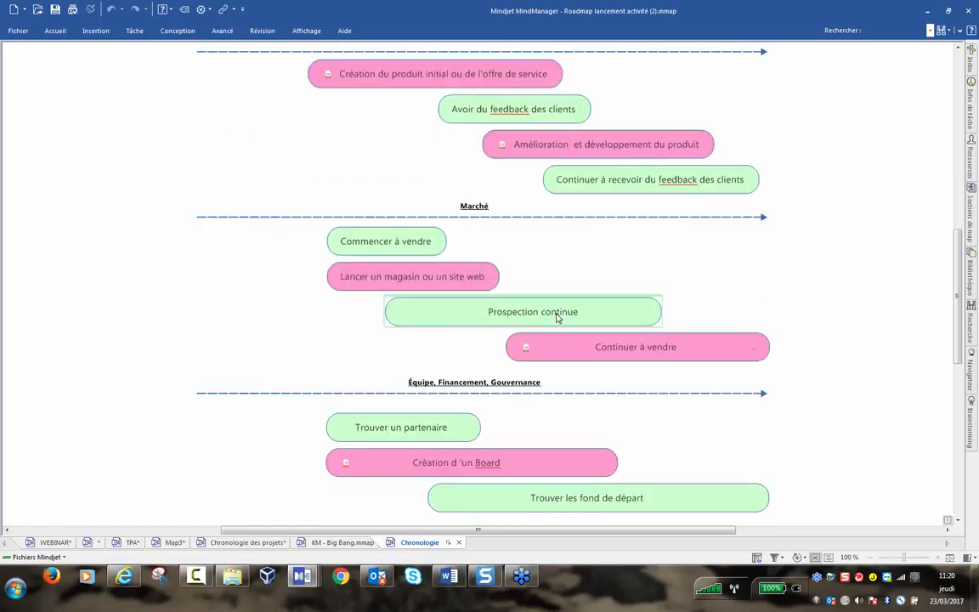
scroll(557, 316, up, 4)
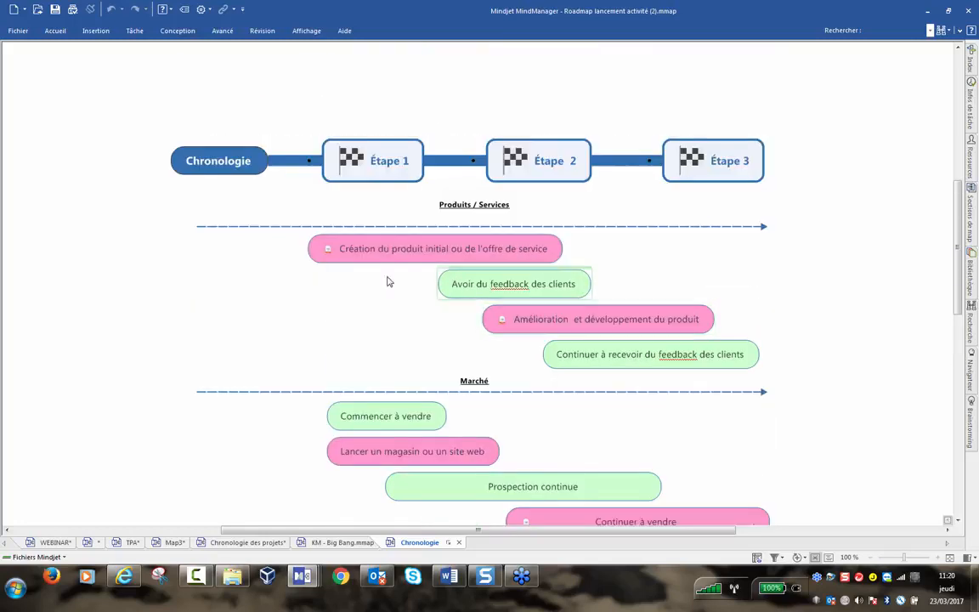
click(227, 158)
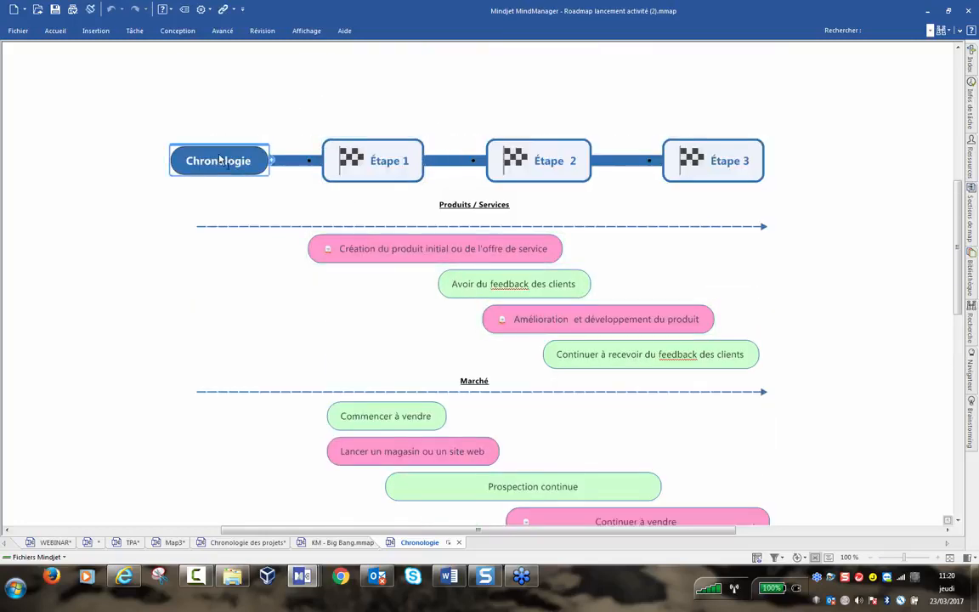
click(378, 249)
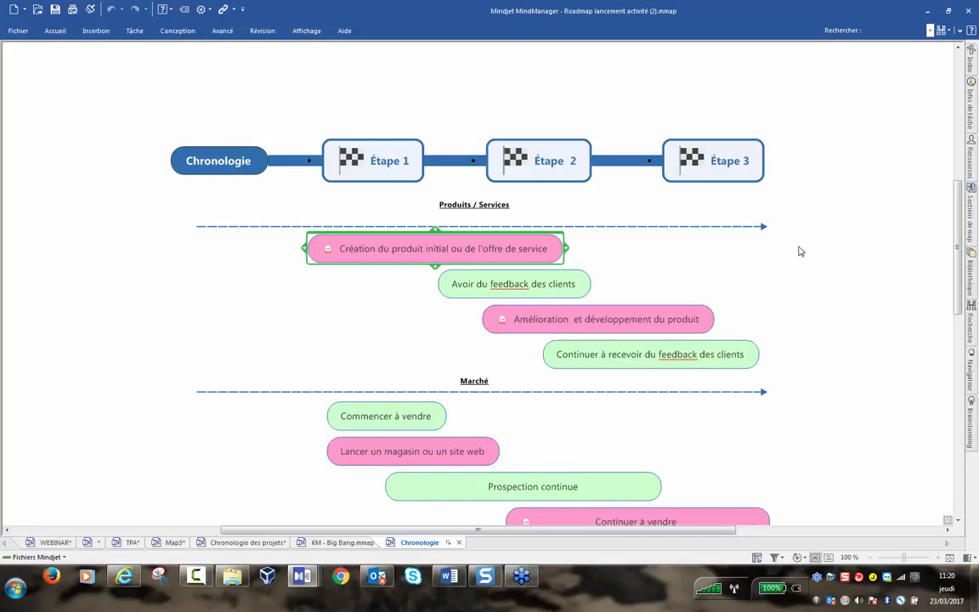
scroll(878, 207, down, 1)
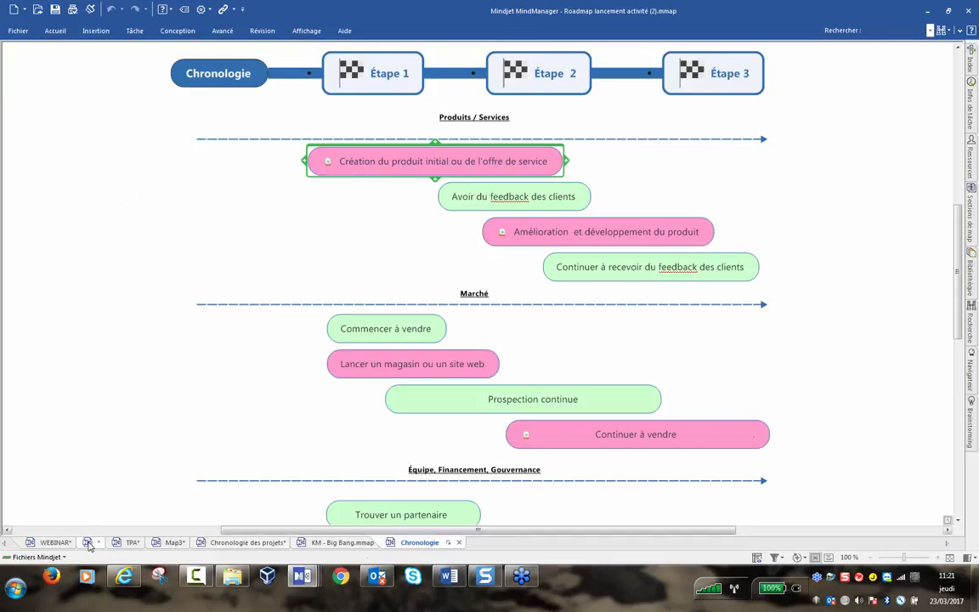
Return to the webinar map and open the roadmapverticale.mmap file linked to the "Roadmap" d'un produit topic
click(54, 542)
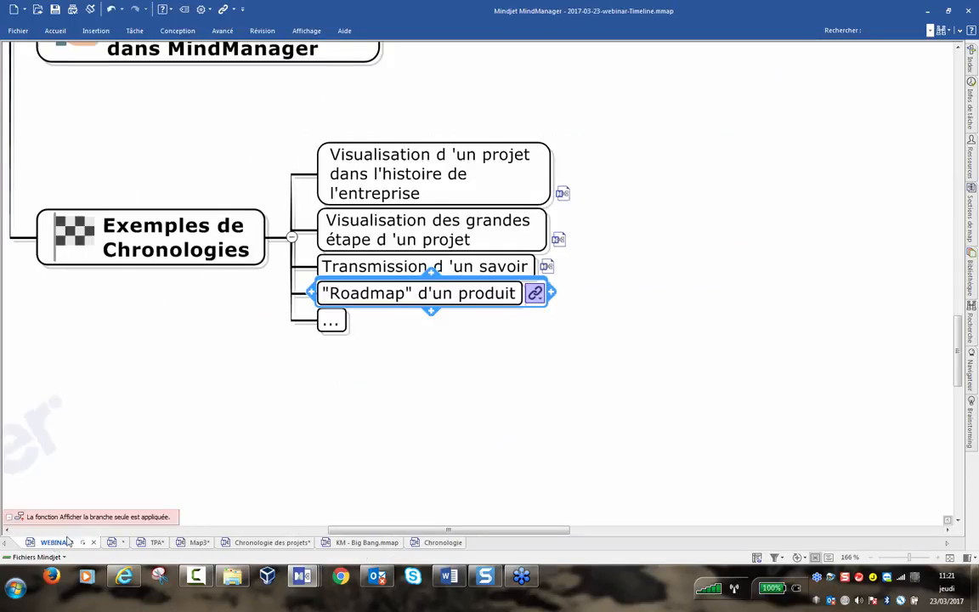
click(535, 293)
mouse_move(568, 316)
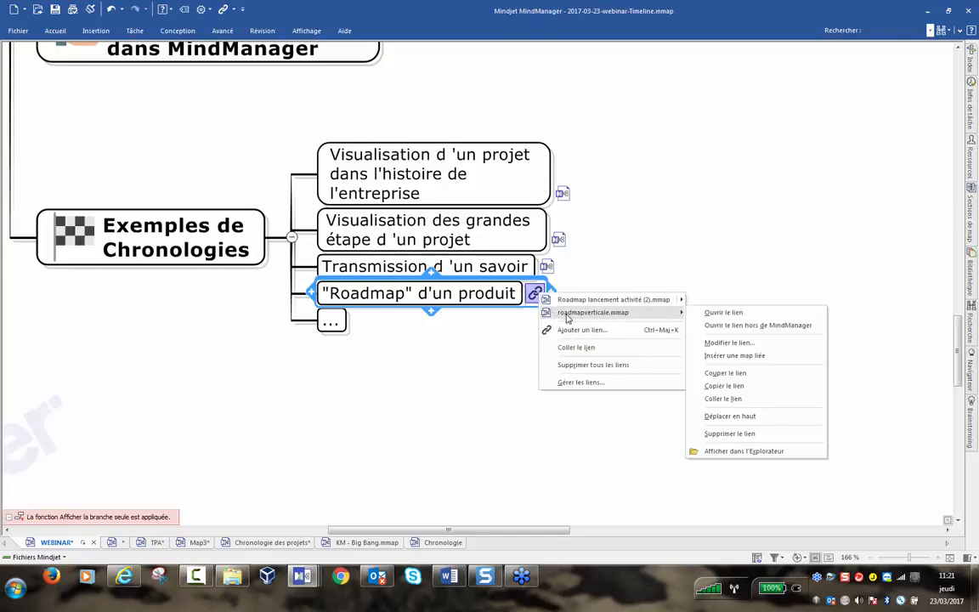
click(568, 314)
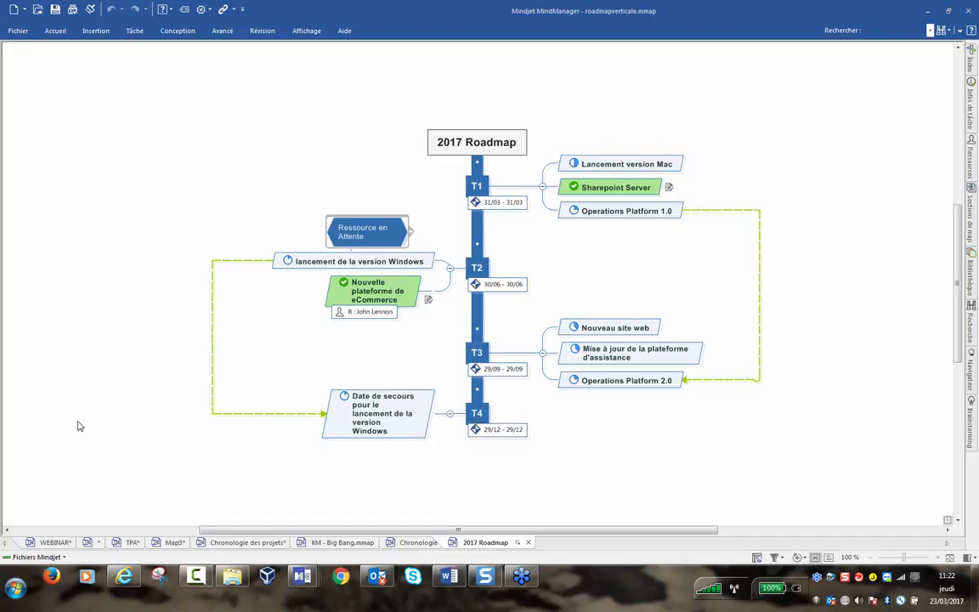
Add a floating topic below the timeline in Map3 and set its layout to Diagramme d'activité
click(174, 543)
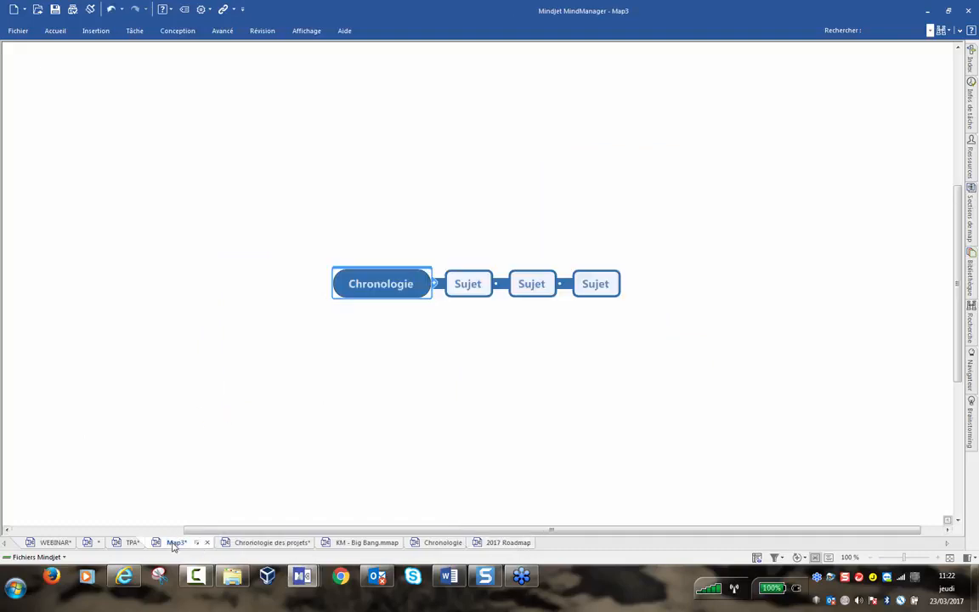
click(393, 277)
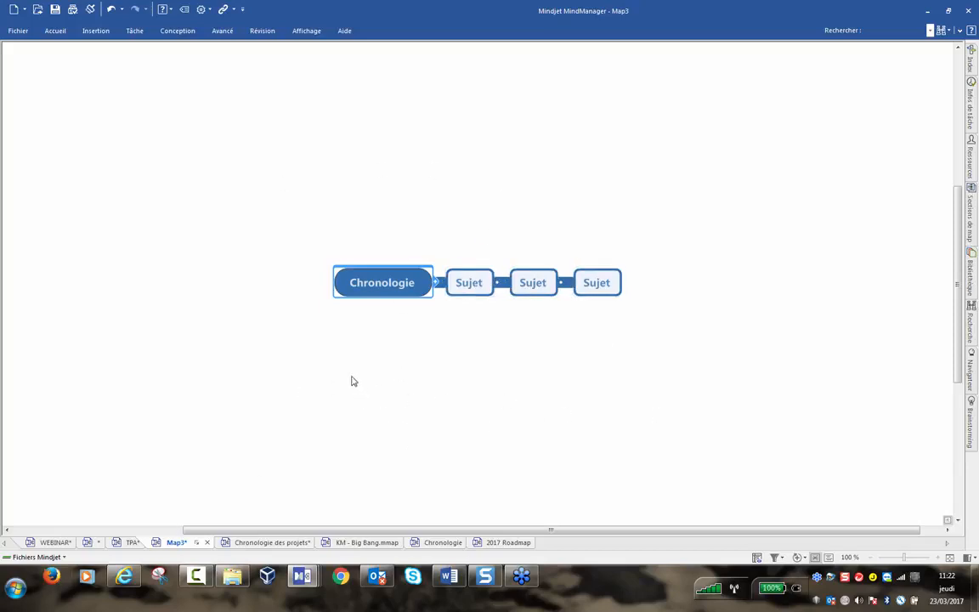
double_click(322, 379)
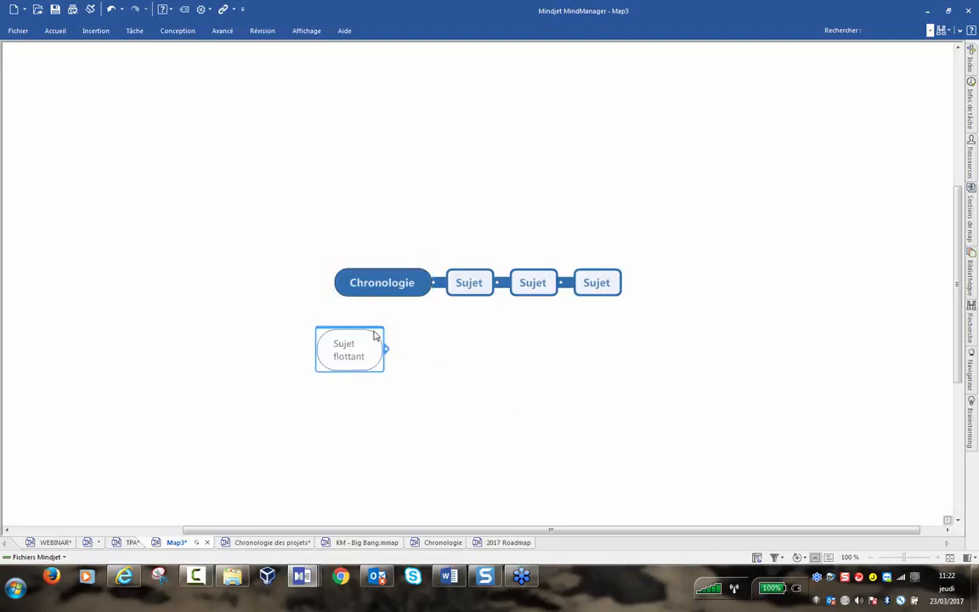
click(192, 34)
click(409, 70)
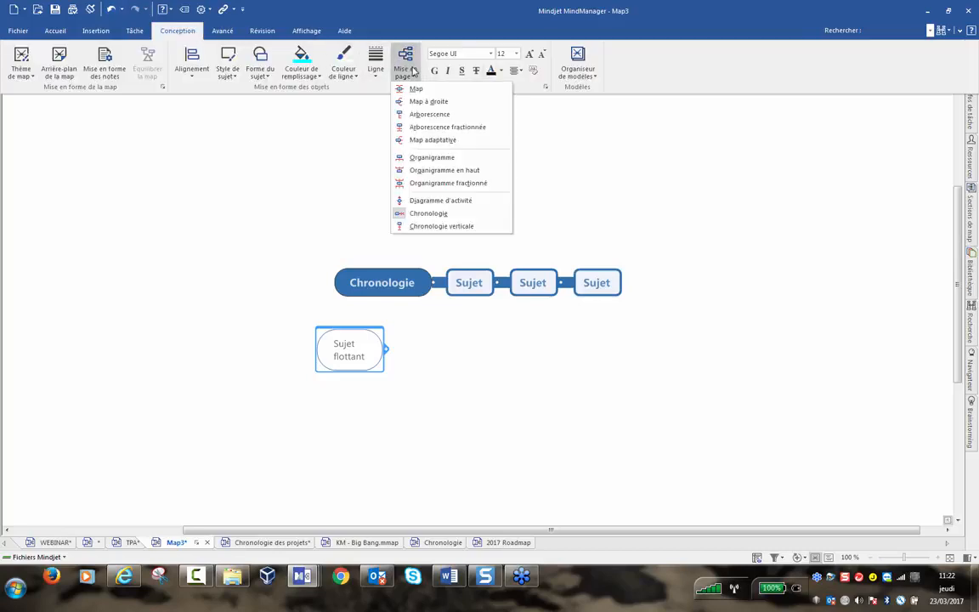
click(434, 202)
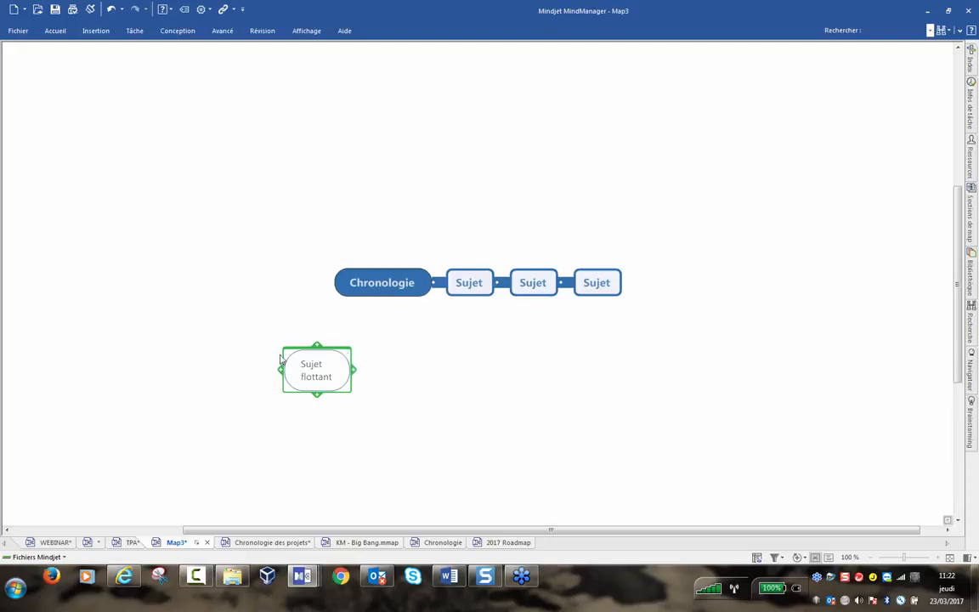
Extend the flowchart from the floating topic with a cylinder beside it, a parallelogram below the cylinder and a double-sided rectangle beside the parallelogram
click(355, 374)
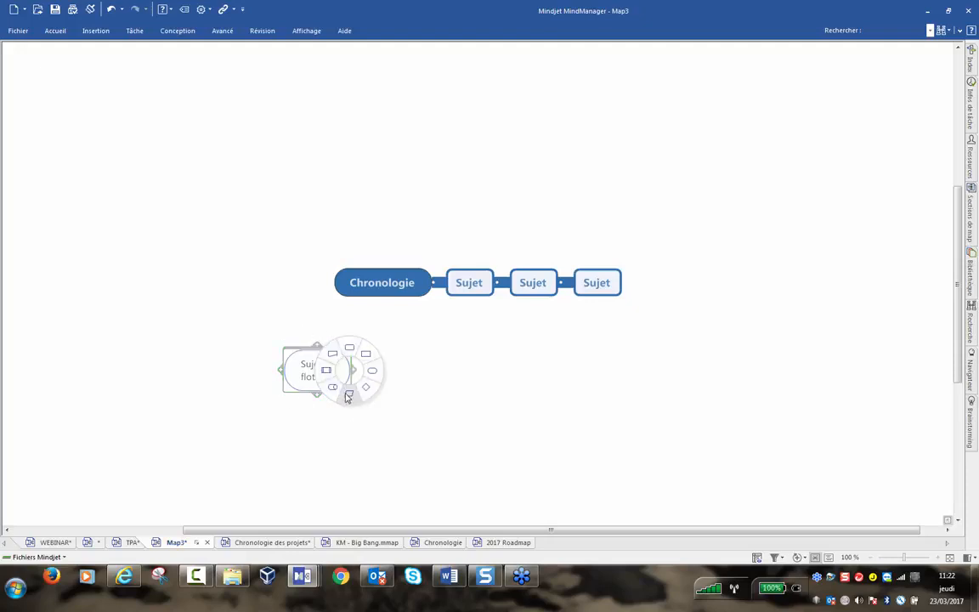
click(332, 388)
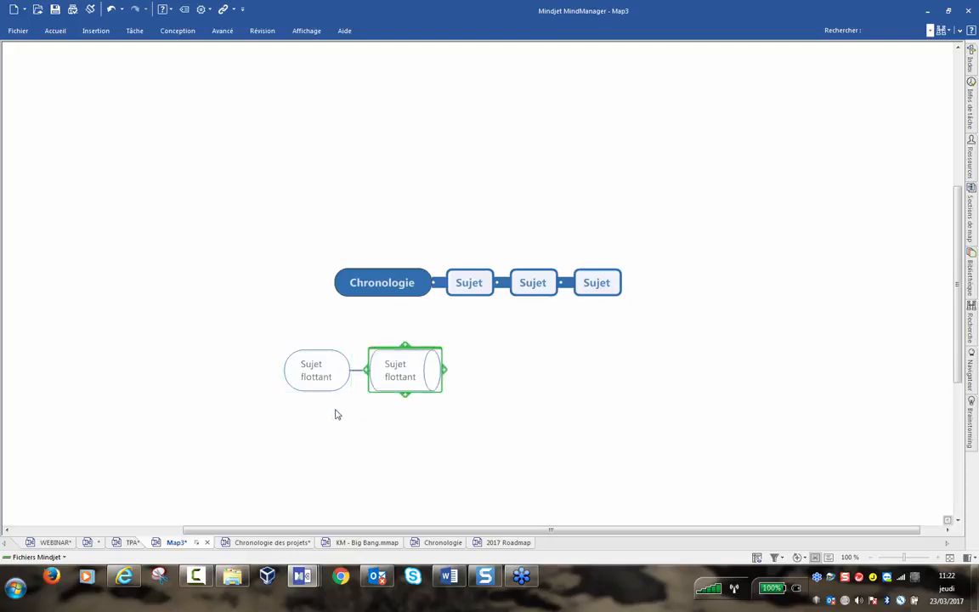
click(404, 394)
click(402, 423)
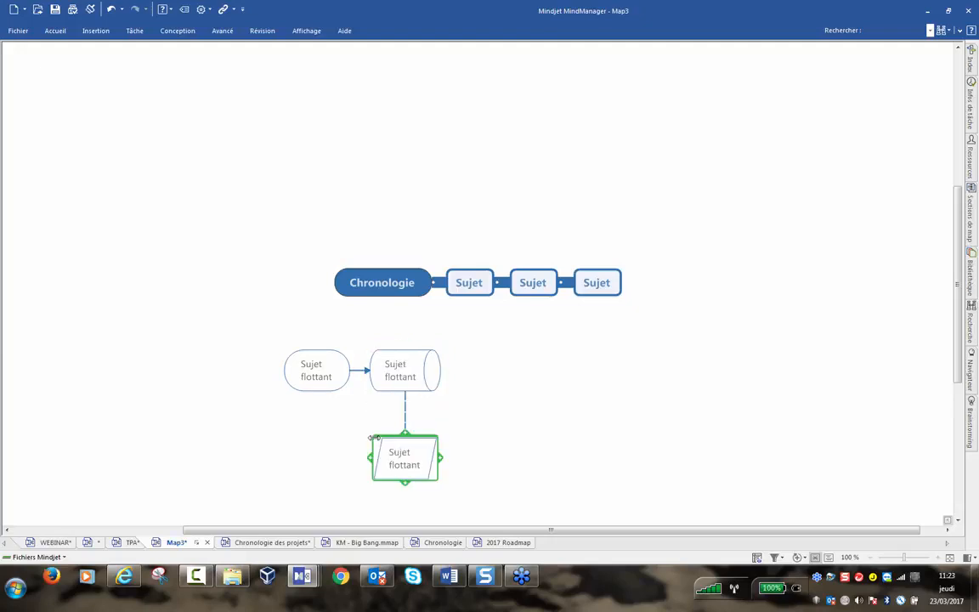
click(372, 461)
click(348, 455)
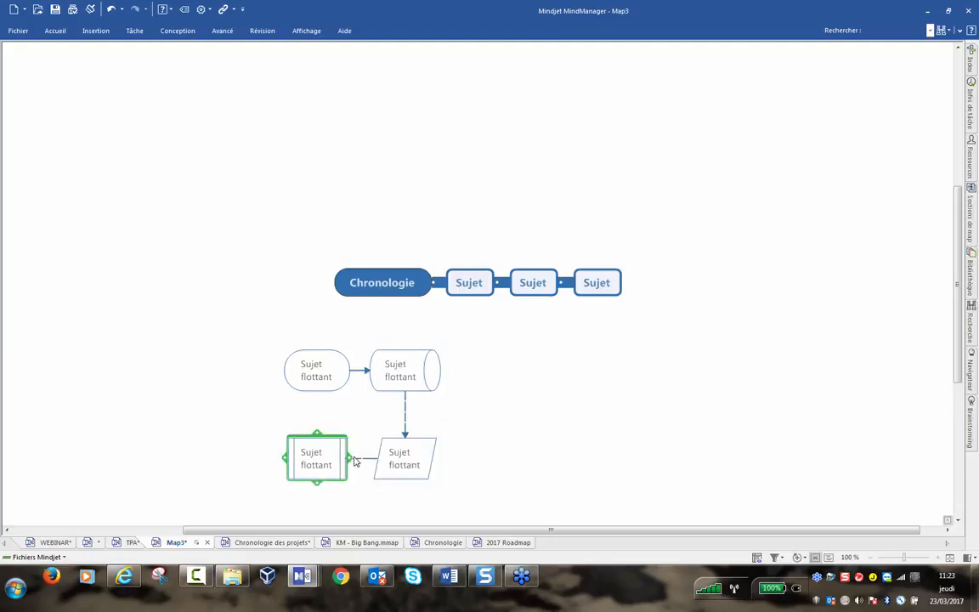
click(590, 443)
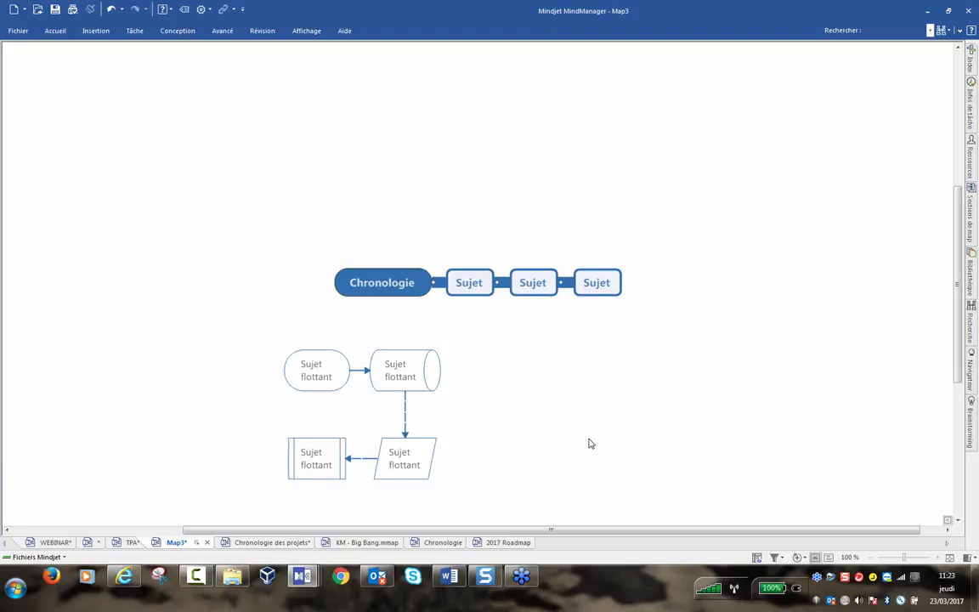
Check the installed program's edition and version information, and return to the map
click(18, 30)
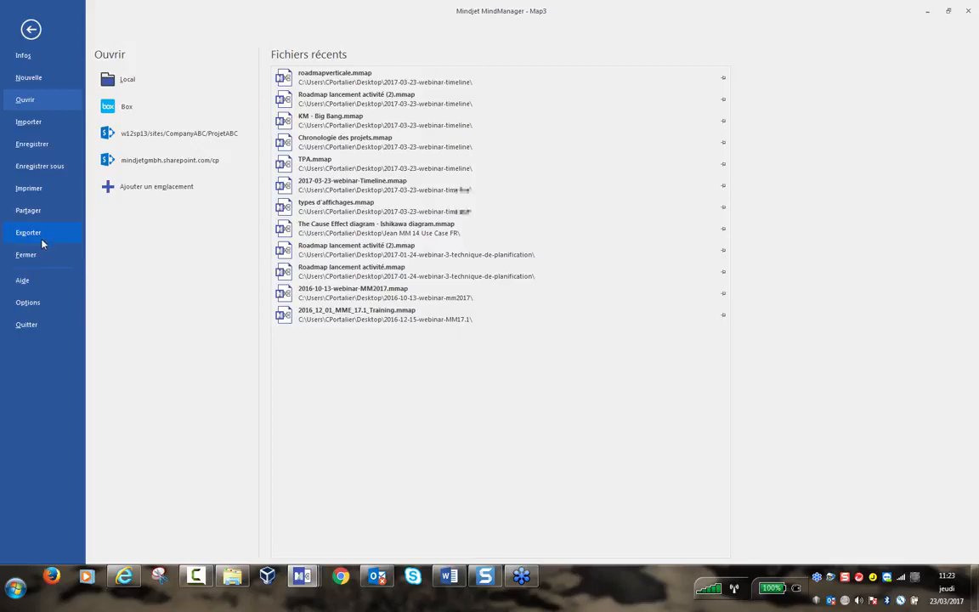
click(37, 279)
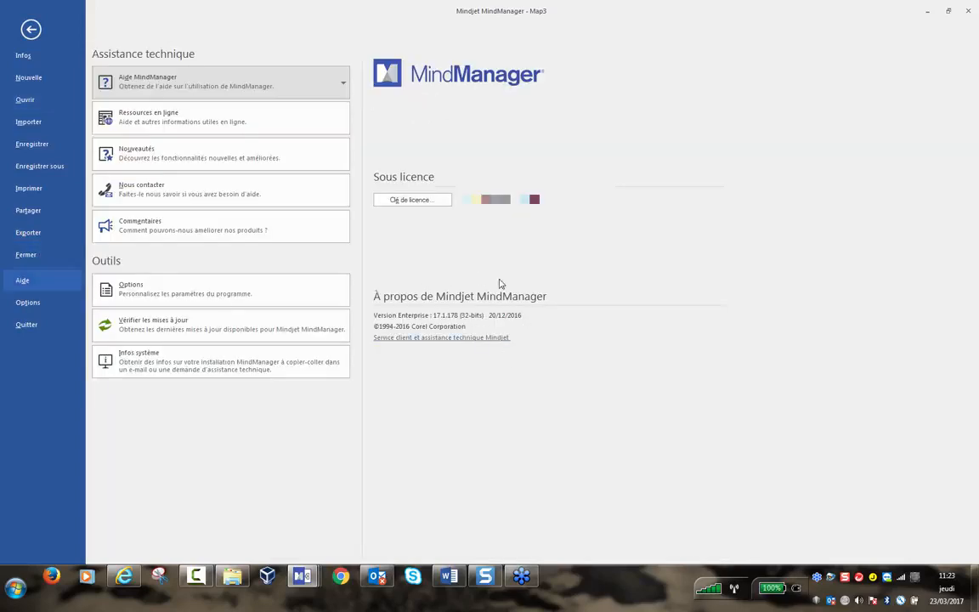
click(30, 30)
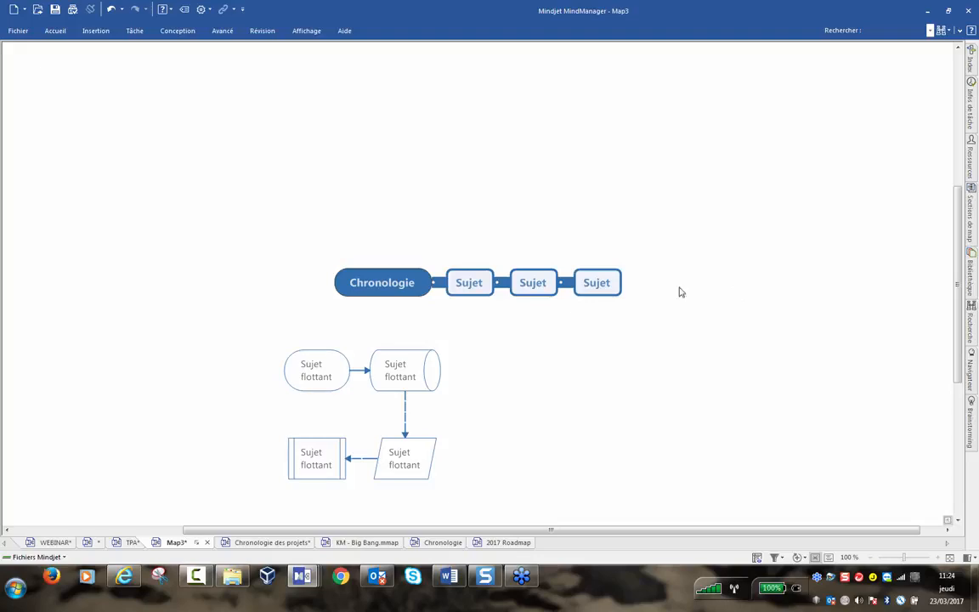
Draw a relationship from the second timeline topic to the cylinder topic, and another from the cylinder to the first timeline topic
click(96, 32)
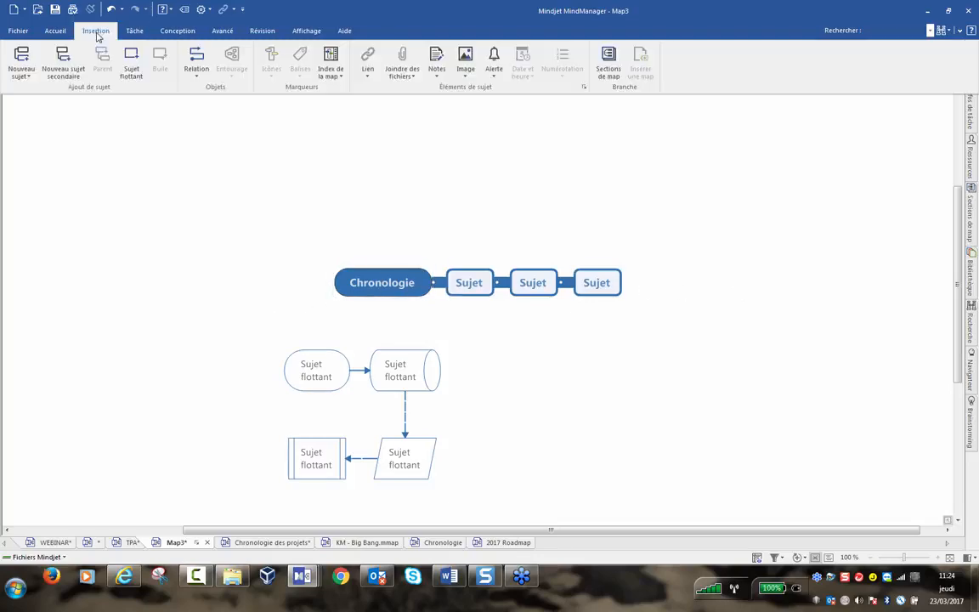
click(508, 285)
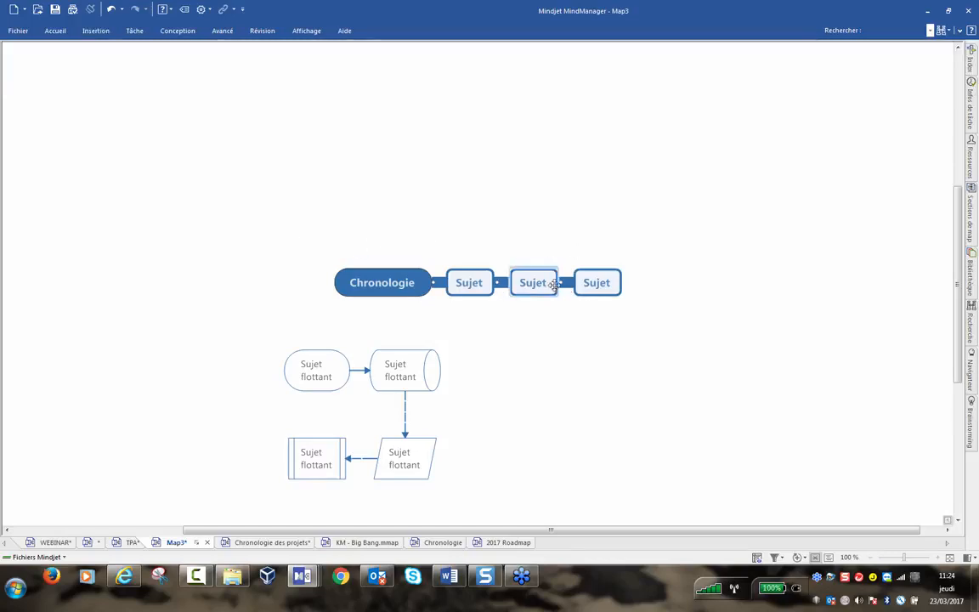
click(96, 31)
click(196, 59)
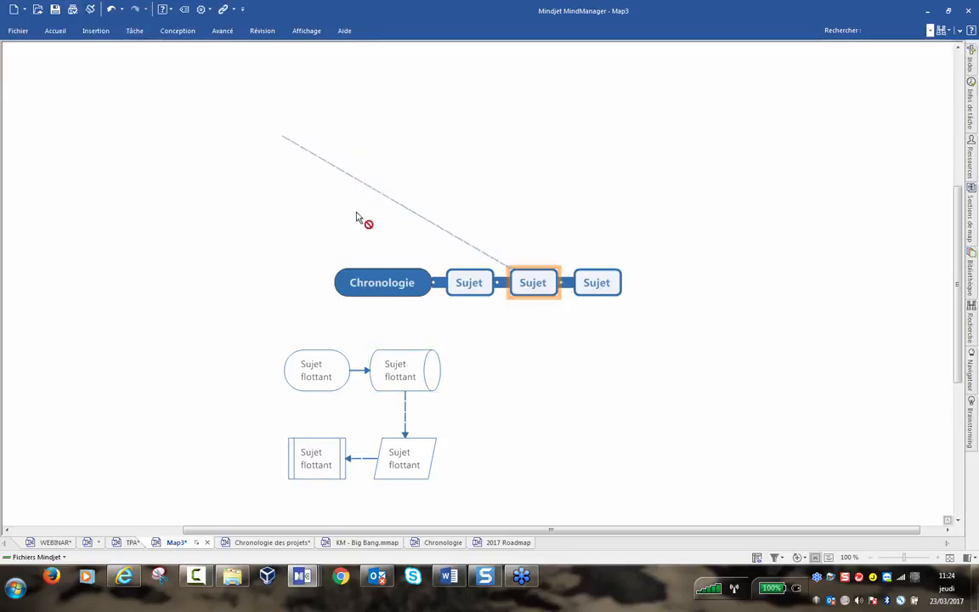
click(430, 375)
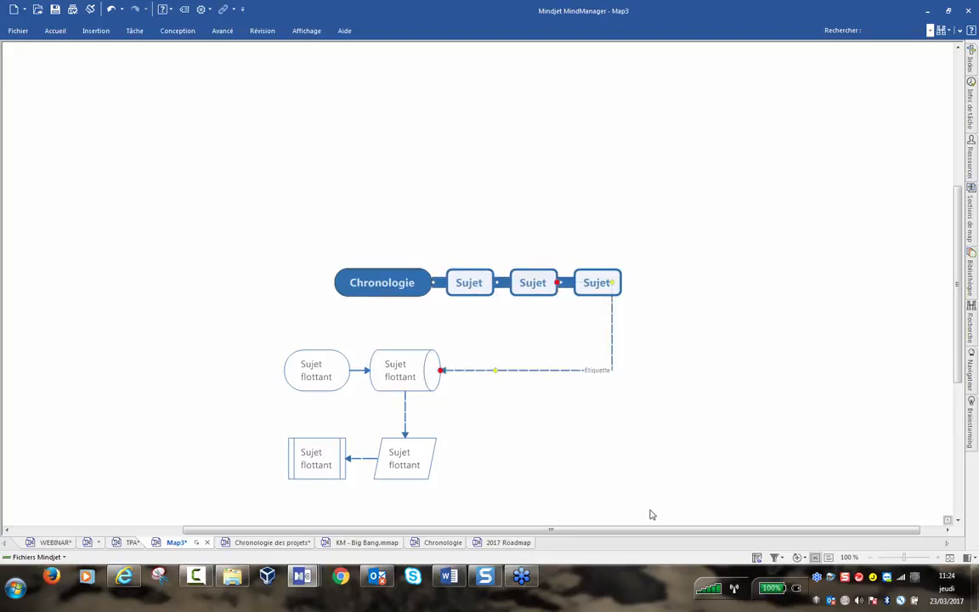
click(407, 351)
drag(407, 349, 471, 295)
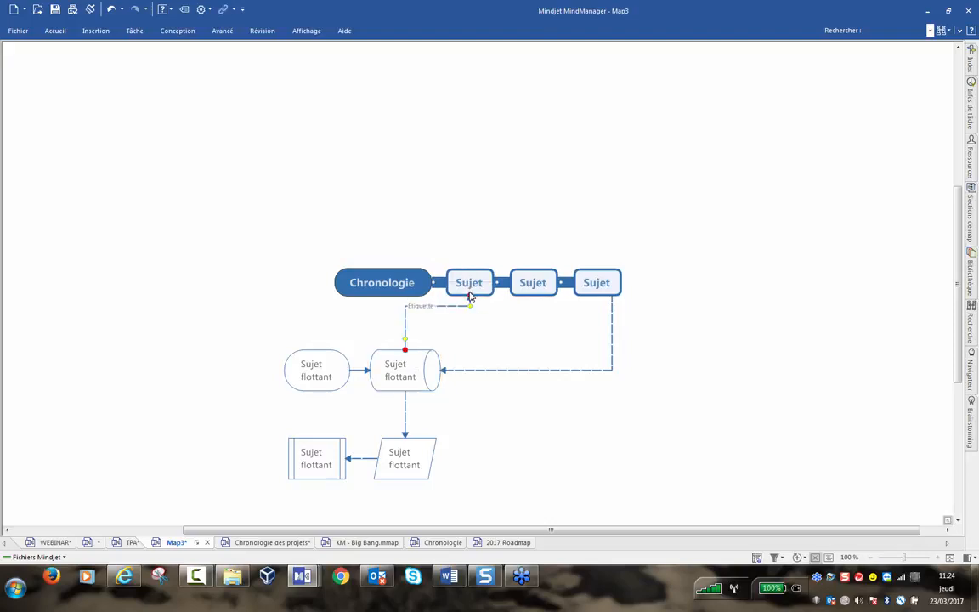
click(441, 336)
scroll(693, 305, up, 5)
scroll(693, 305, up, 3)
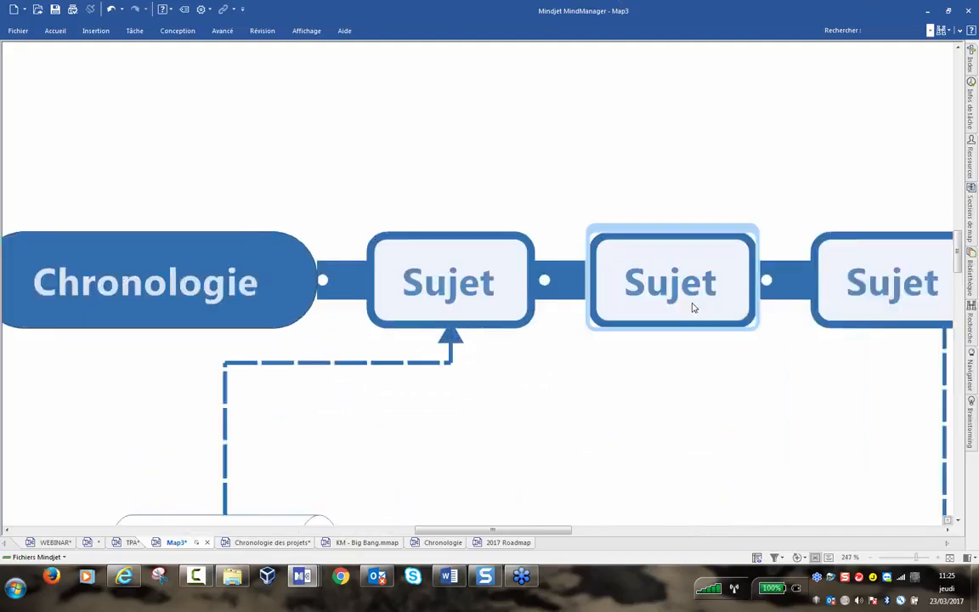
scroll(691, 304, down, 5)
scroll(659, 341, up, 5)
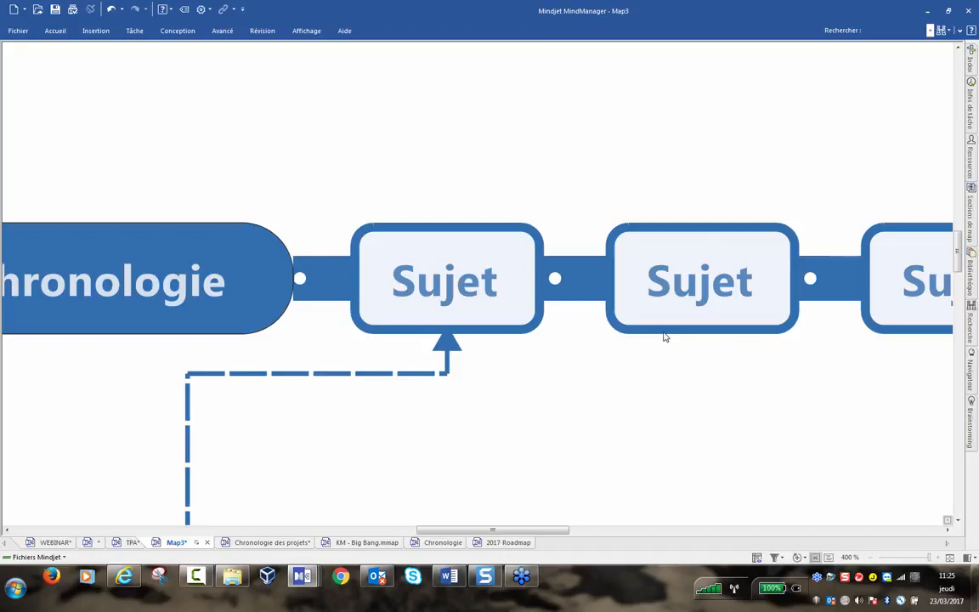
scroll(663, 338, down, 5)
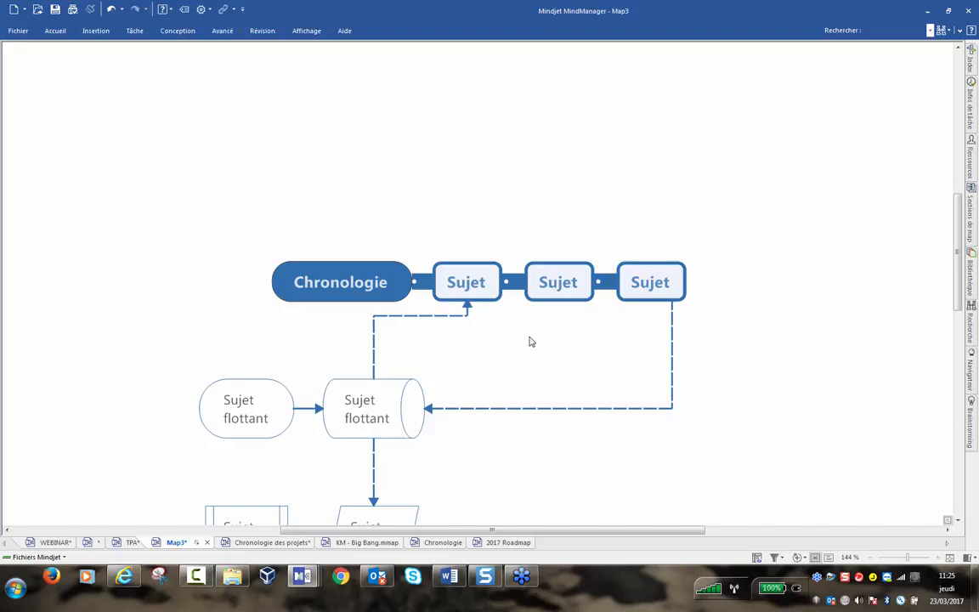
Examine the print settings for Map3 and the available page-fit and multi-page options, and close the dialog without printing
click(25, 32)
click(34, 188)
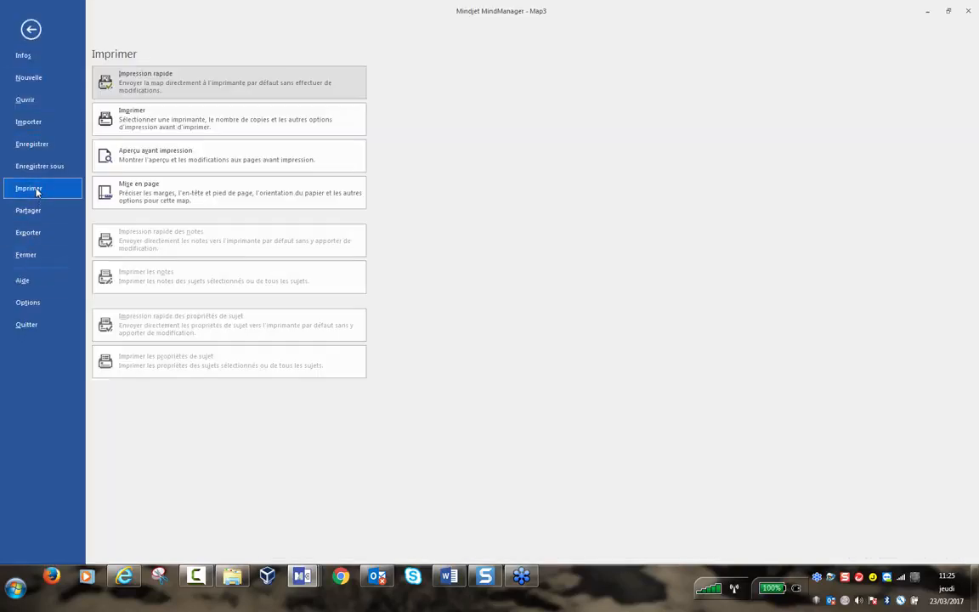
click(168, 113)
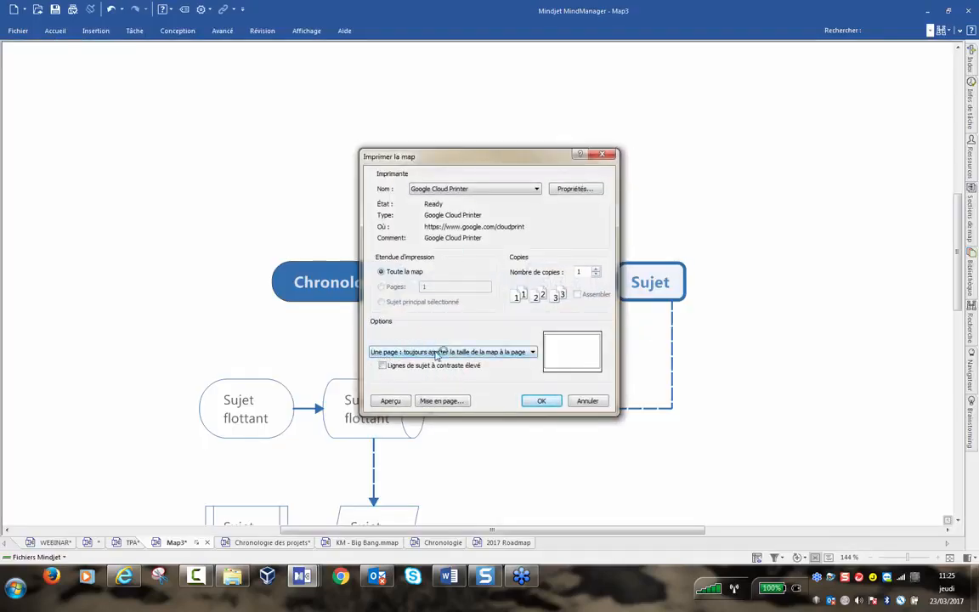
click(533, 352)
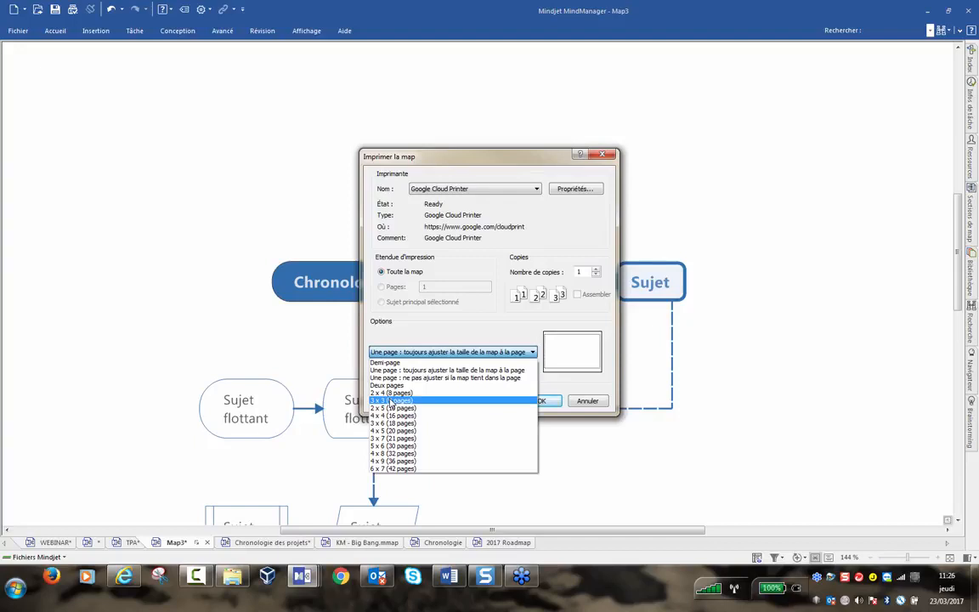
click(604, 154)
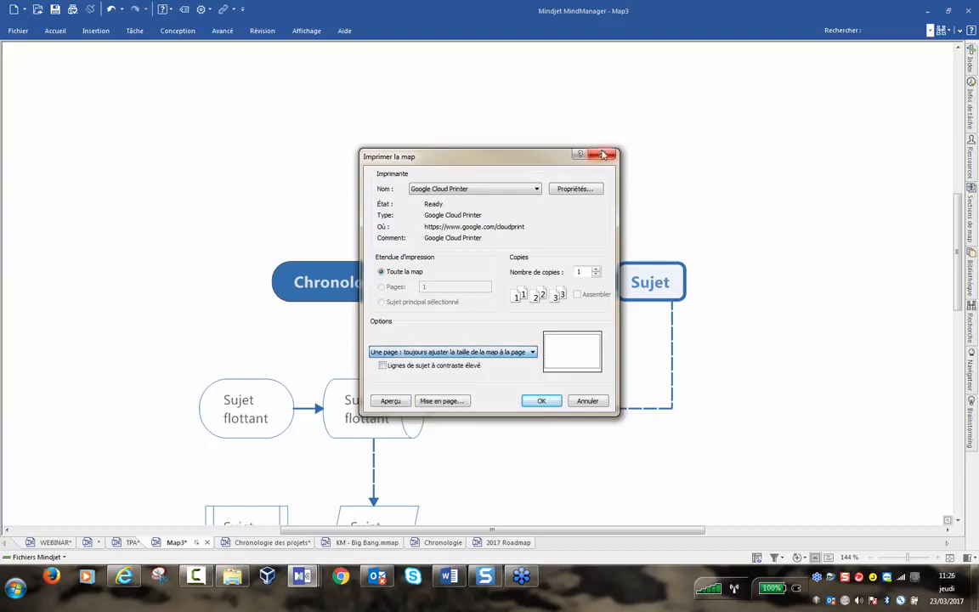
Dismiss the print settings without printing, and show the Gantt chart of the TPA map
click(603, 155)
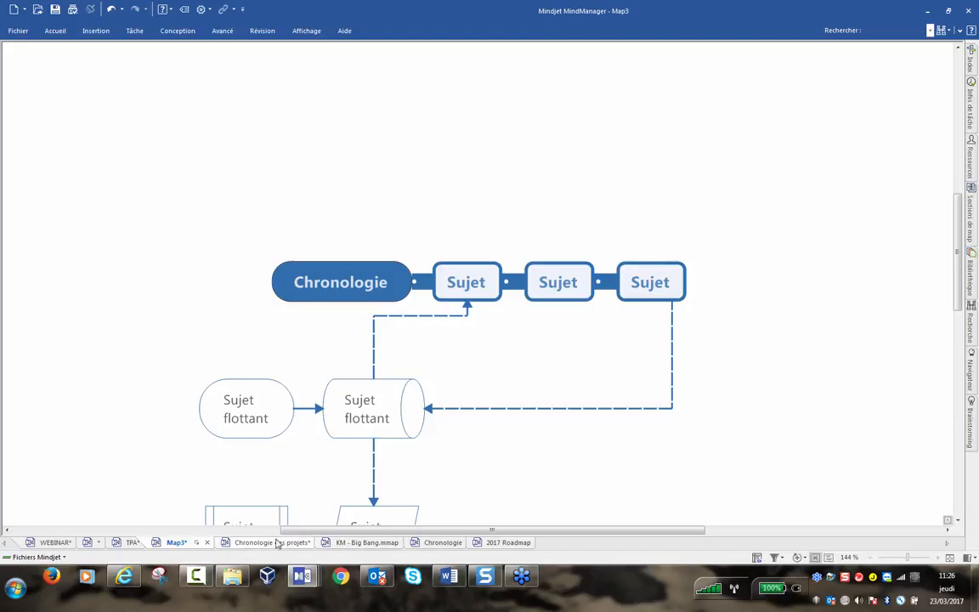
click(134, 543)
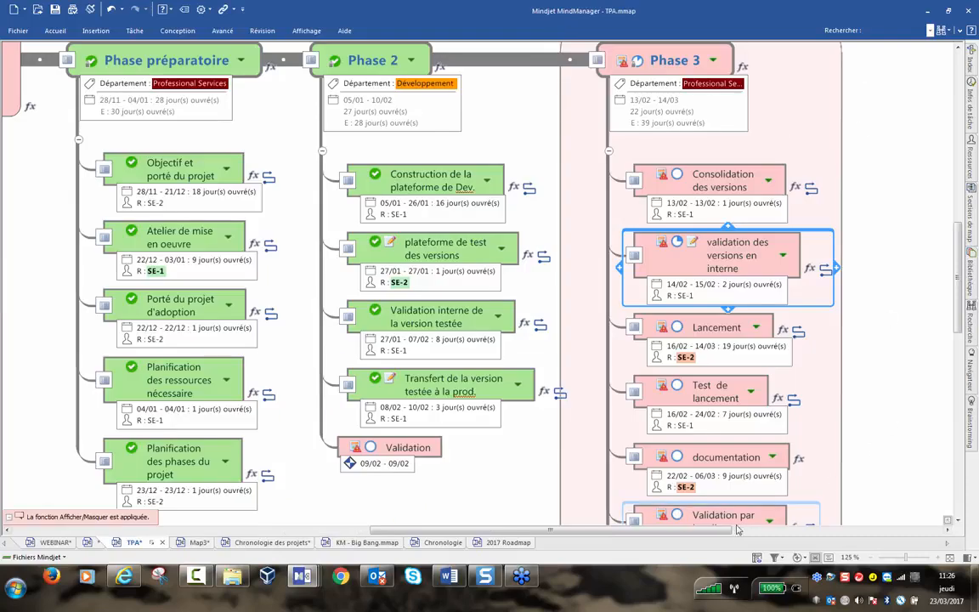
click(756, 558)
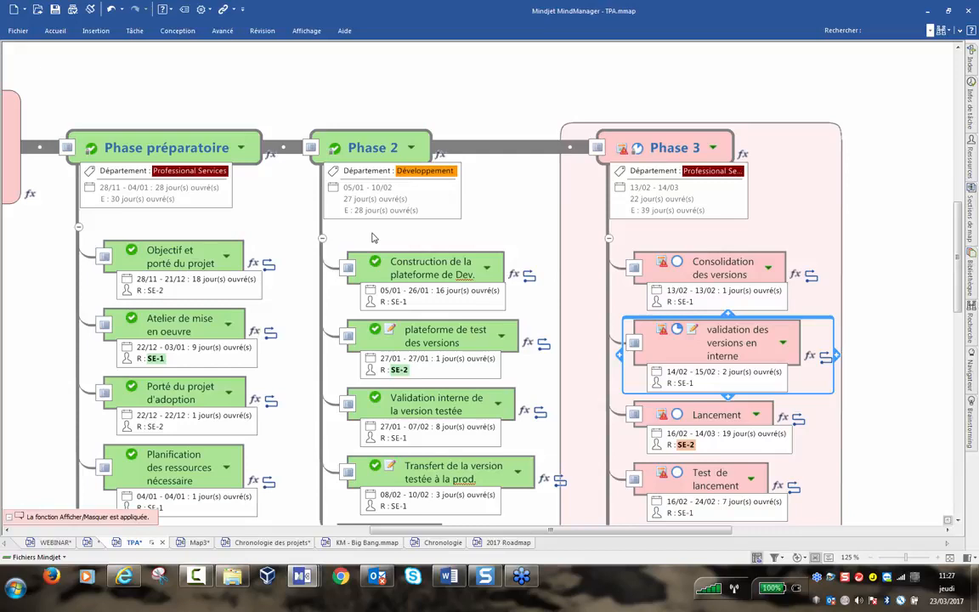
Export the TPA map as an interactive HTML5 map named TPA.html in the 2017-03-23-webinar-timeline folder and open it in the browser
click(18, 31)
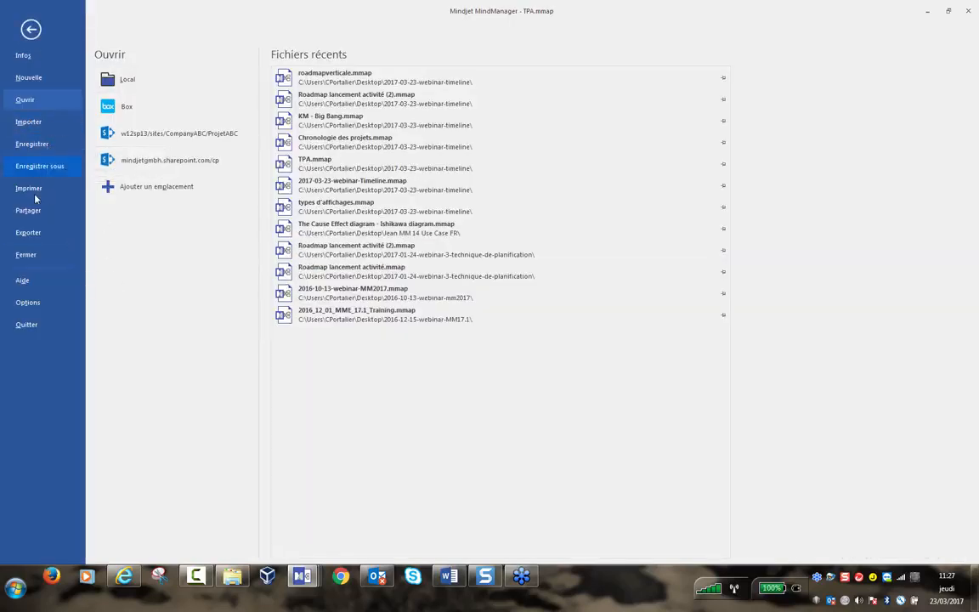
click(44, 234)
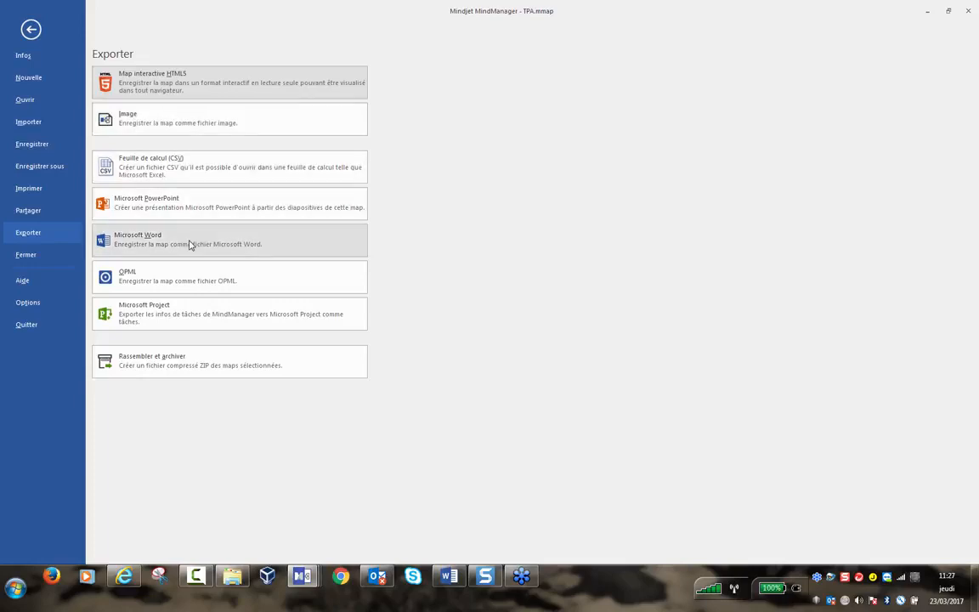
click(192, 90)
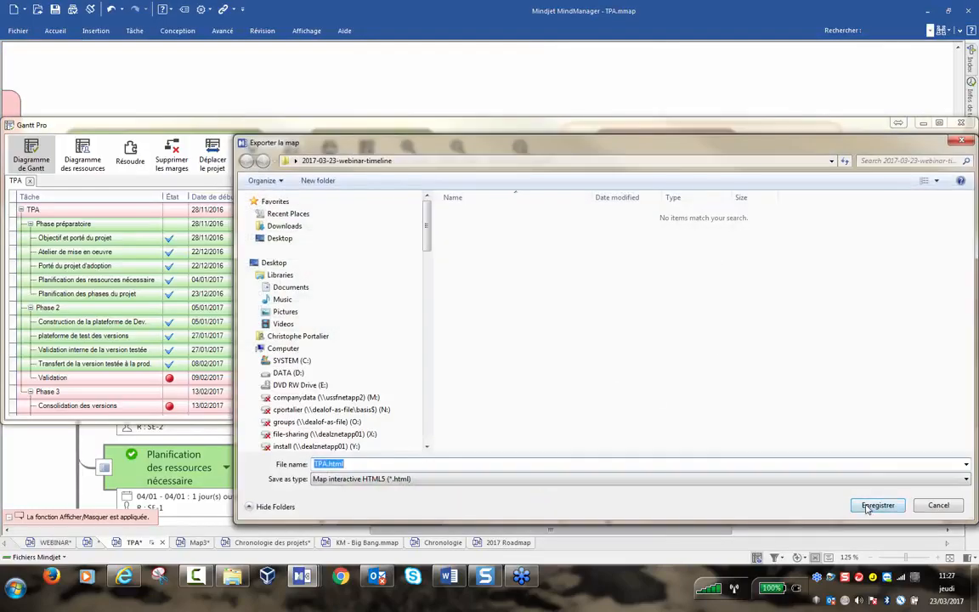
click(877, 505)
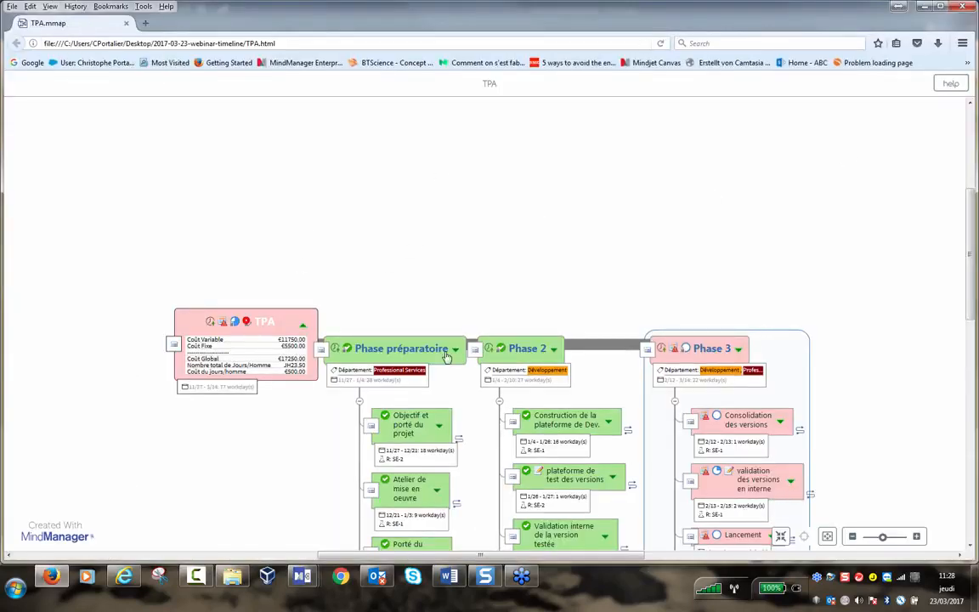
Examine the exported TPA map in the browser, including the cost details of Objectif et porté du projet and Phase 3 tasks, and return to MindManager
drag(536, 290, 481, 188)
scroll(482, 189, down, 2)
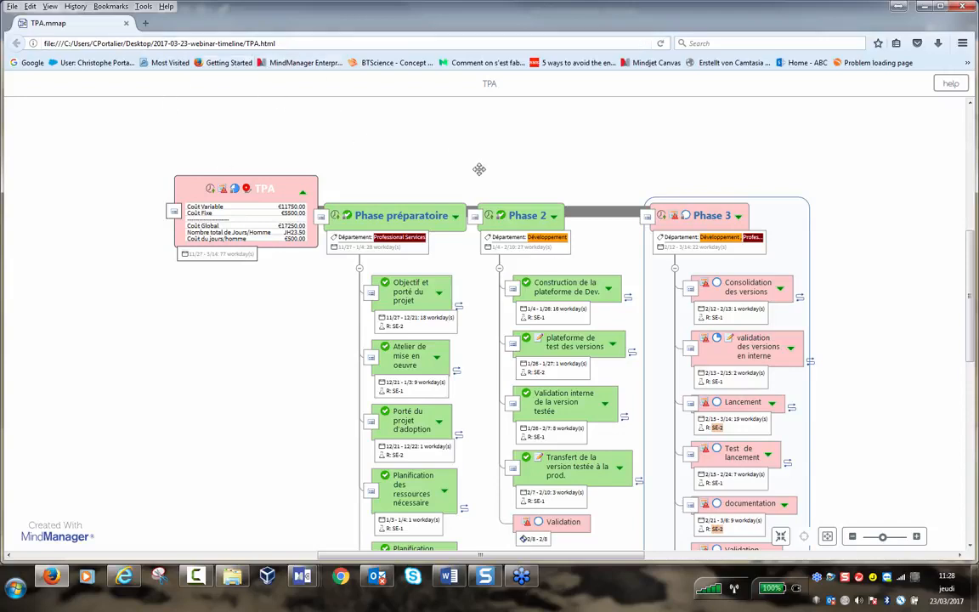
scroll(510, 136, down, 3)
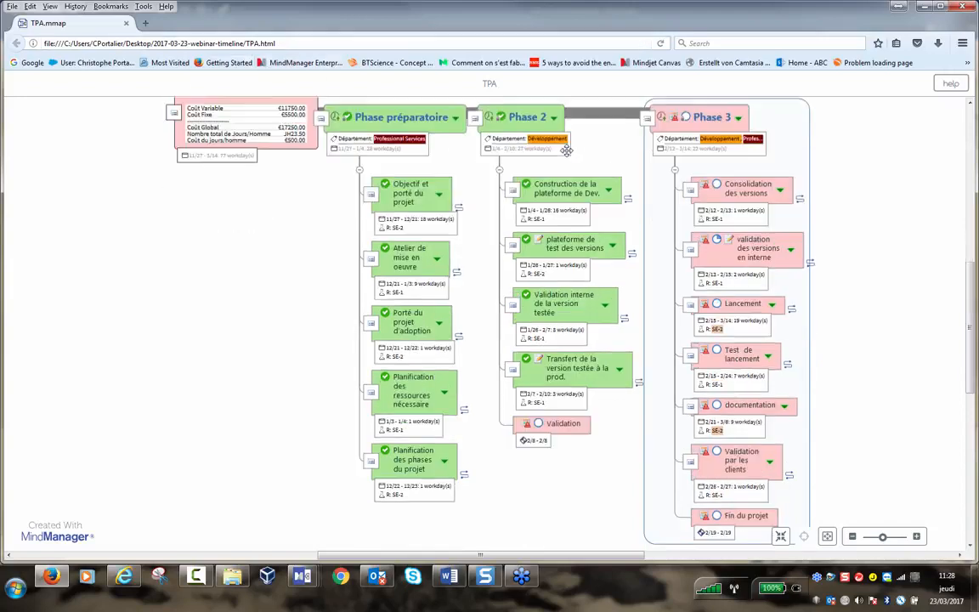
scroll(448, 159, up, 2)
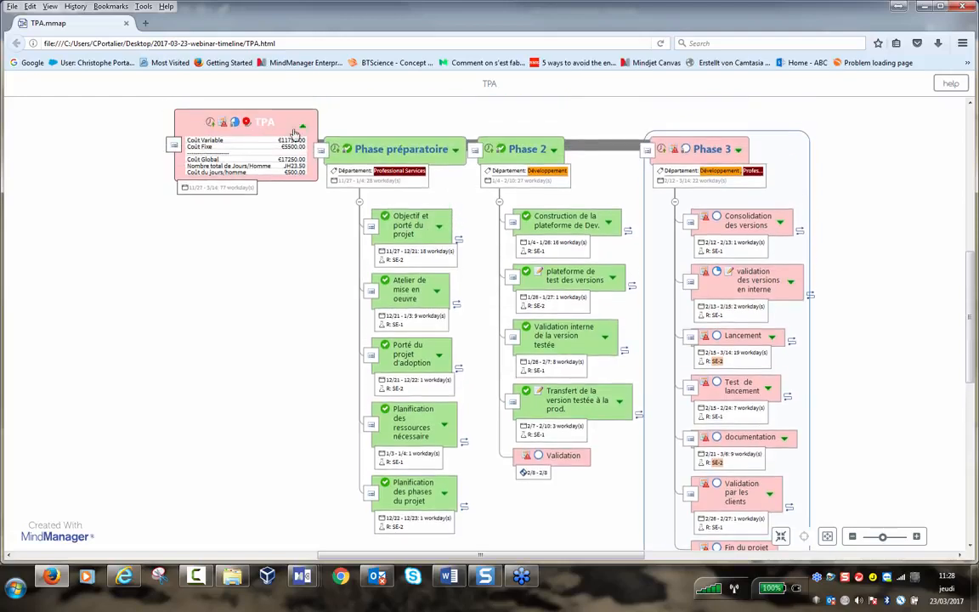
click(437, 222)
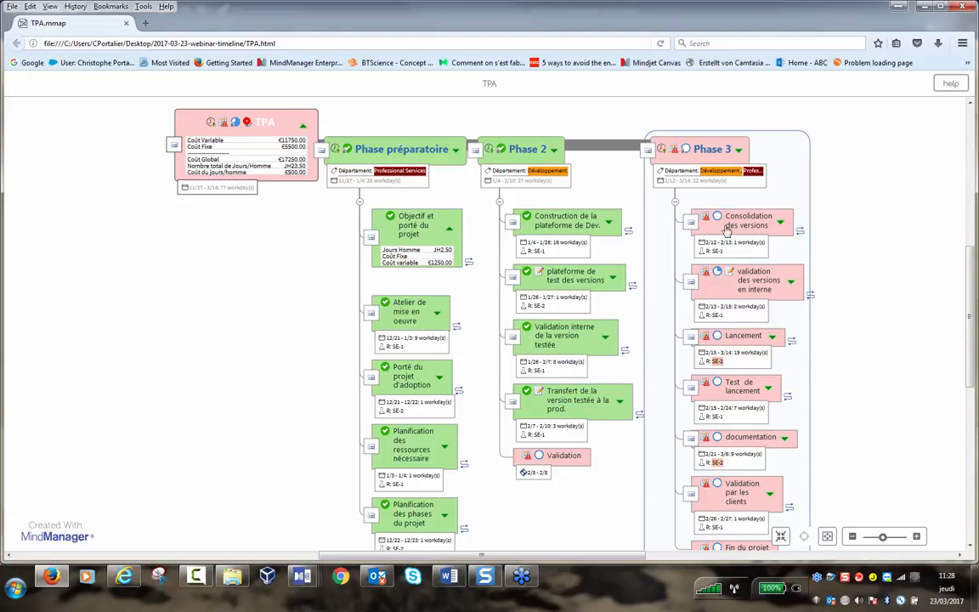
click(717, 271)
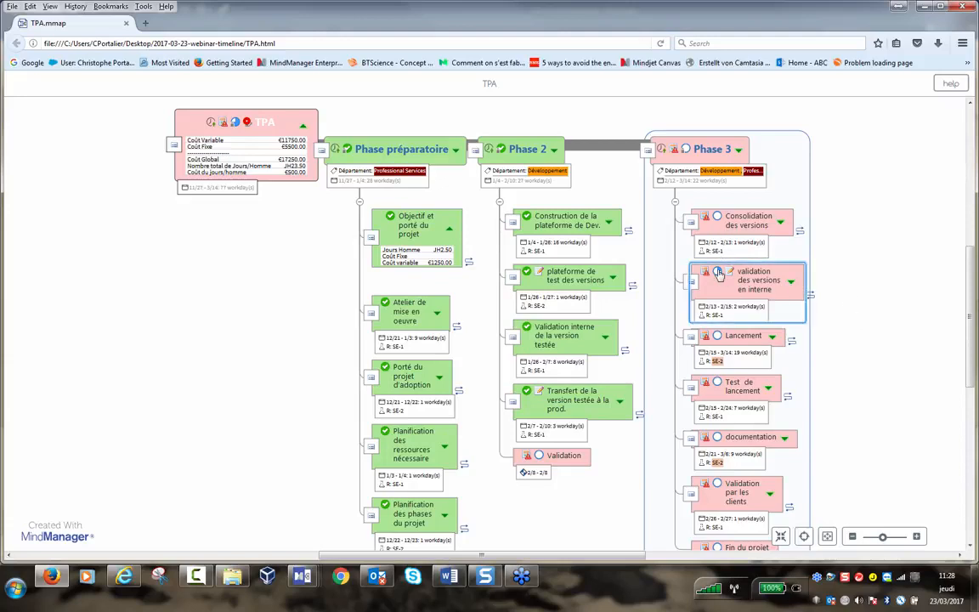
click(718, 217)
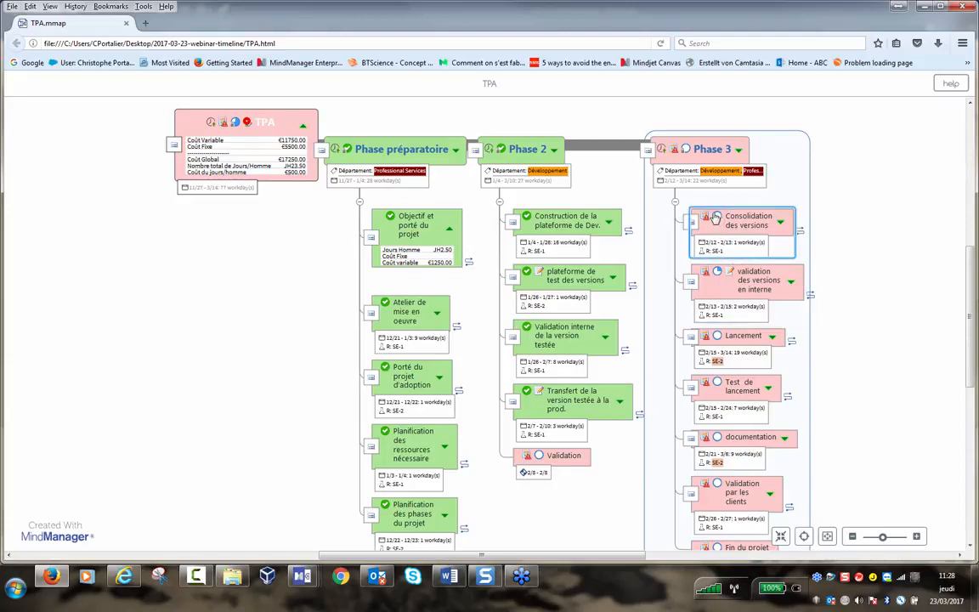
click(926, 10)
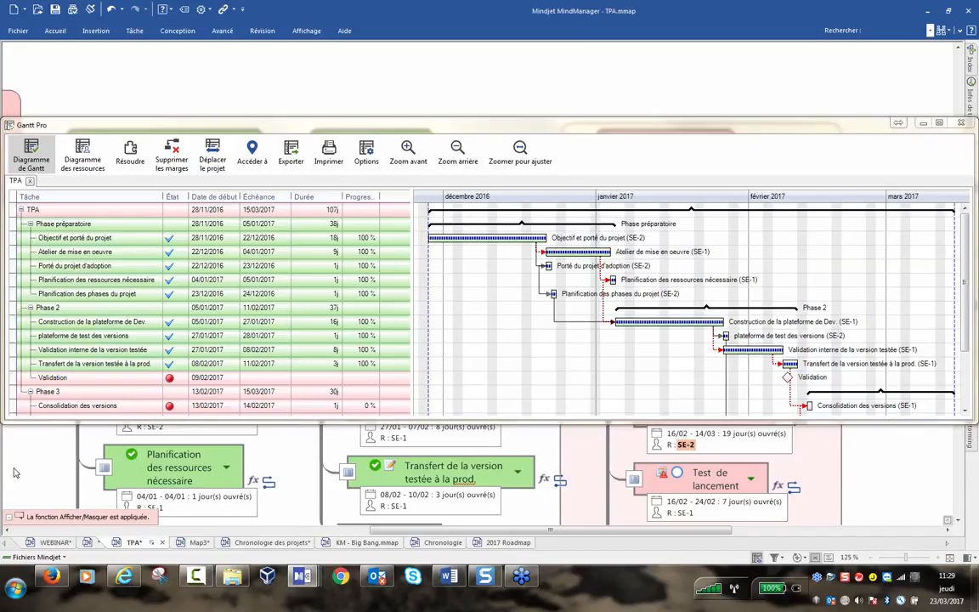
Close the Gantt chart over the WEBINAR map and collapse the Exemples de Chronologies topic
click(55, 542)
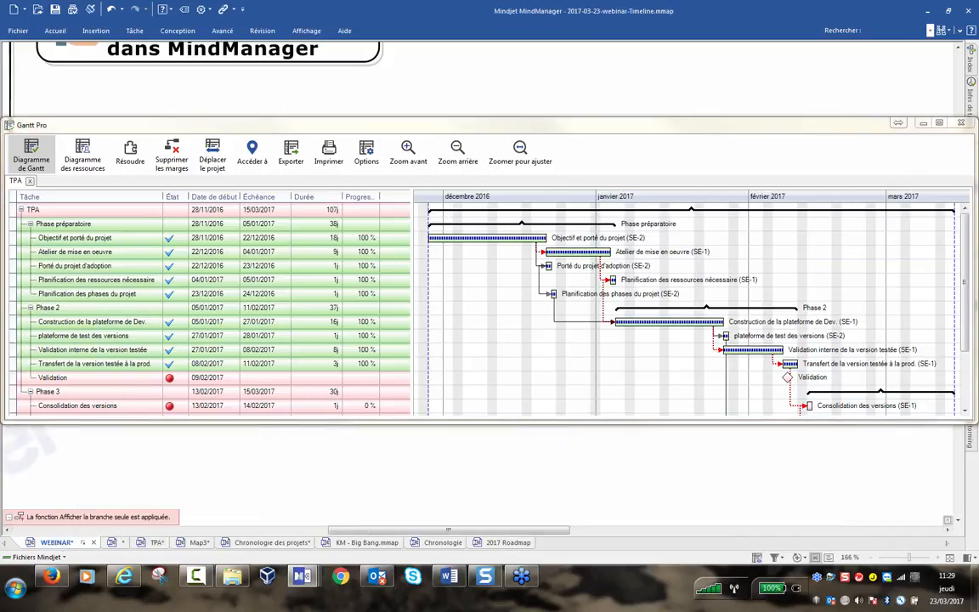
click(961, 124)
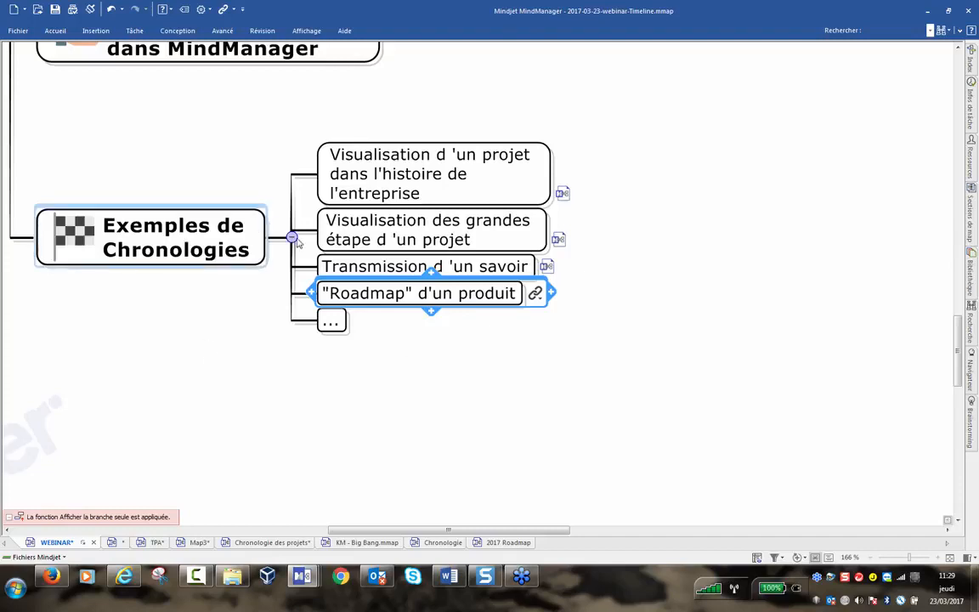
click(293, 238)
Turn off the single-branch display for the Présentation topic to show the whole map, and collapse that topic
scroll(178, 314, down, 5)
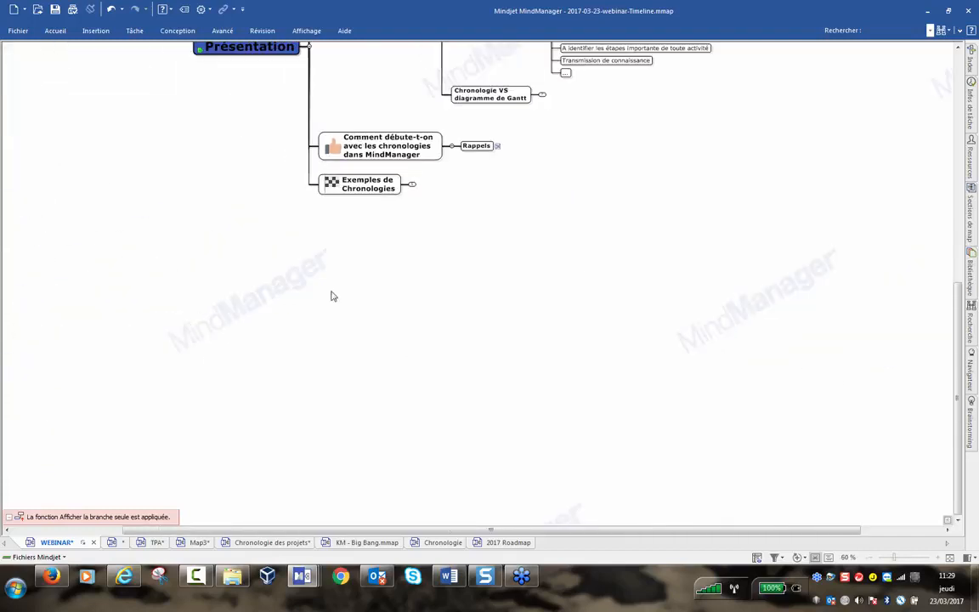
scroll(245, 156, up, 3)
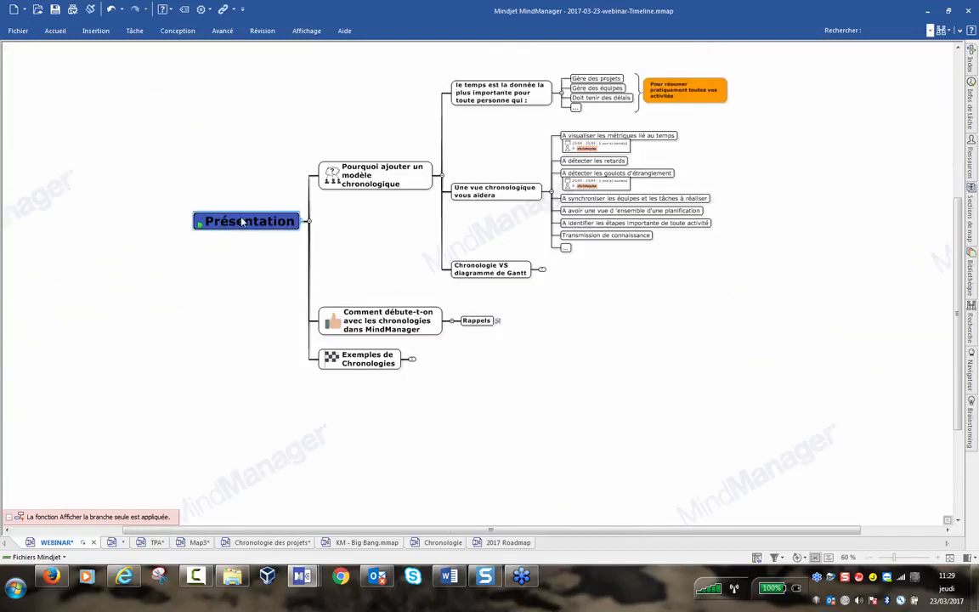
key(F4)
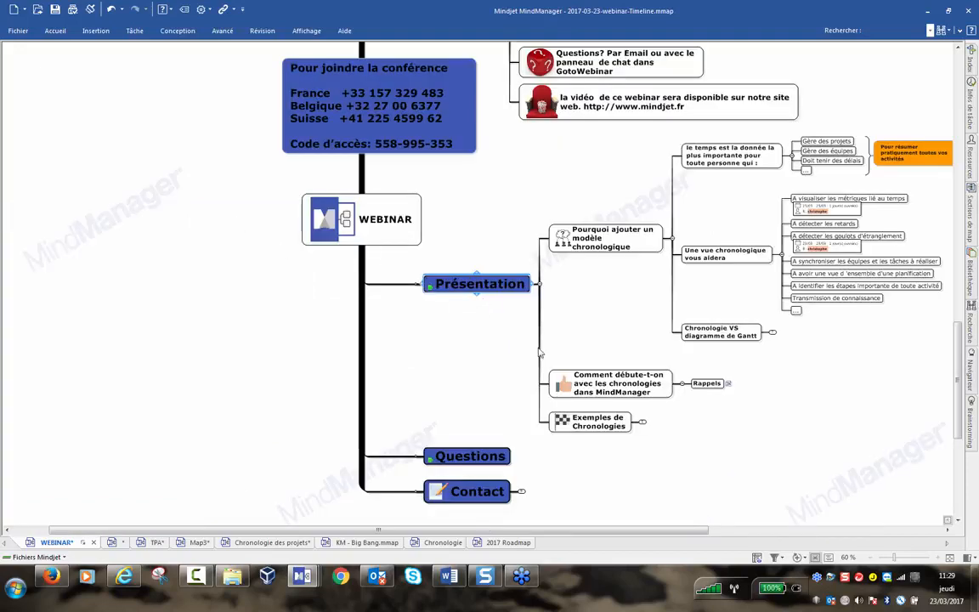
click(538, 285)
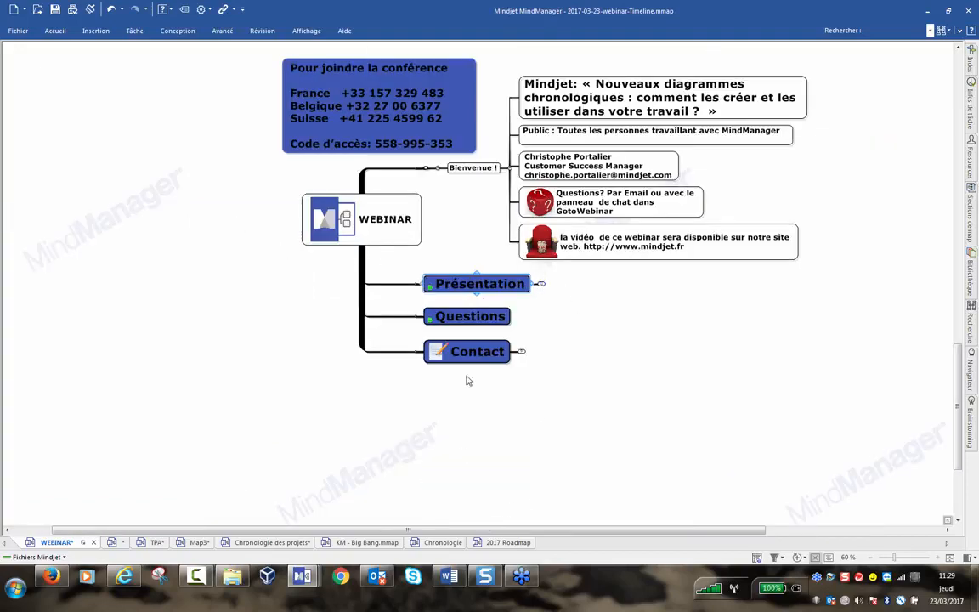
Expand the Contact topic and view its presenter, pricing question and support details enlarged
click(521, 352)
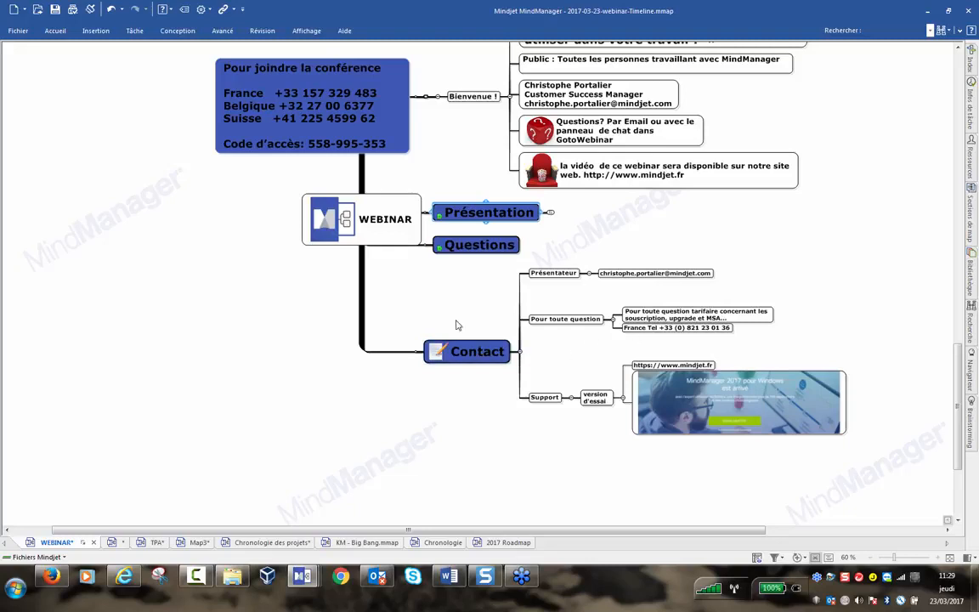
ctrl+scroll(618, 266, up, 1)
ctrl+scroll(618, 266, up, 3)
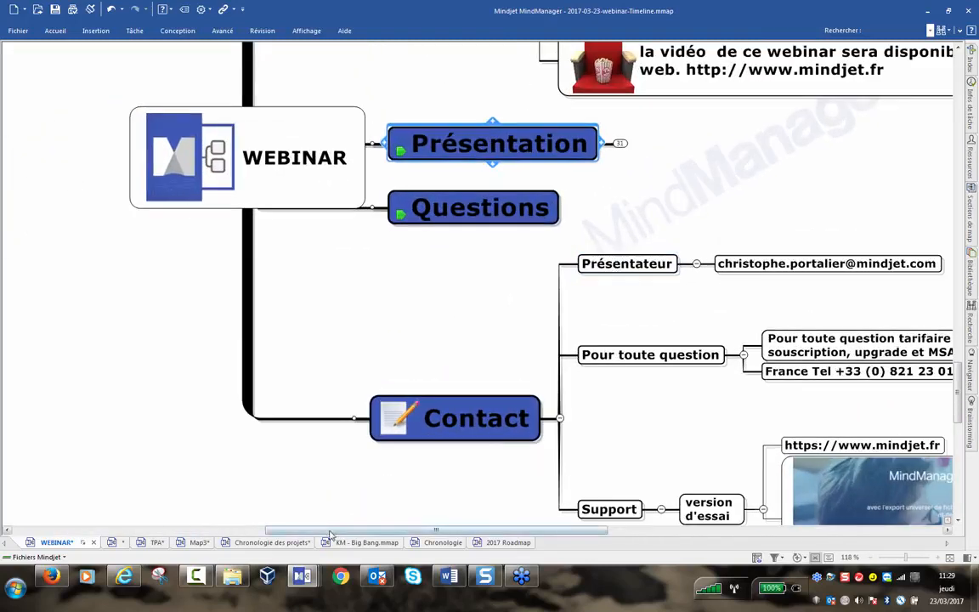
drag(349, 532, 466, 531)
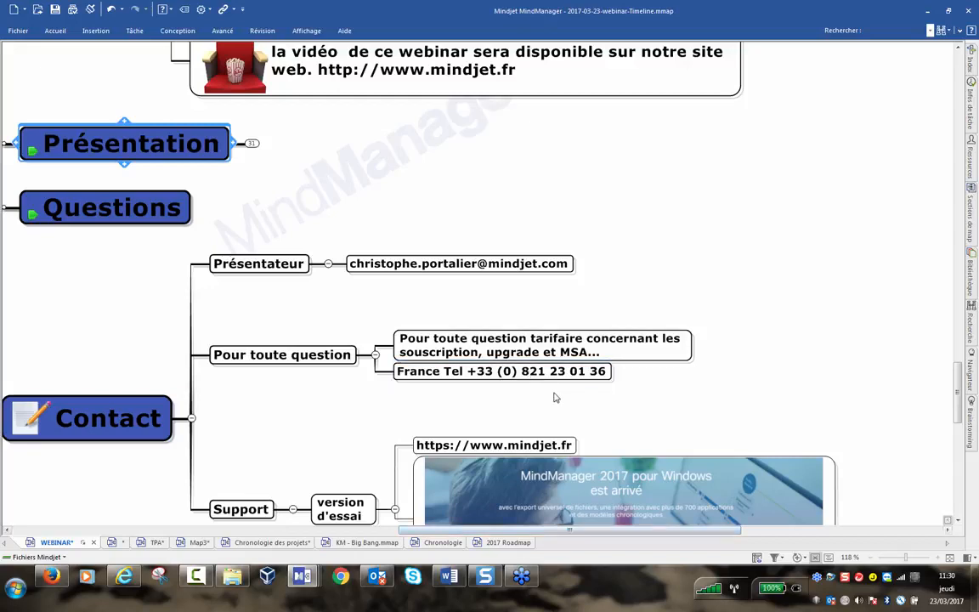
scroll(556, 396, down, 1)
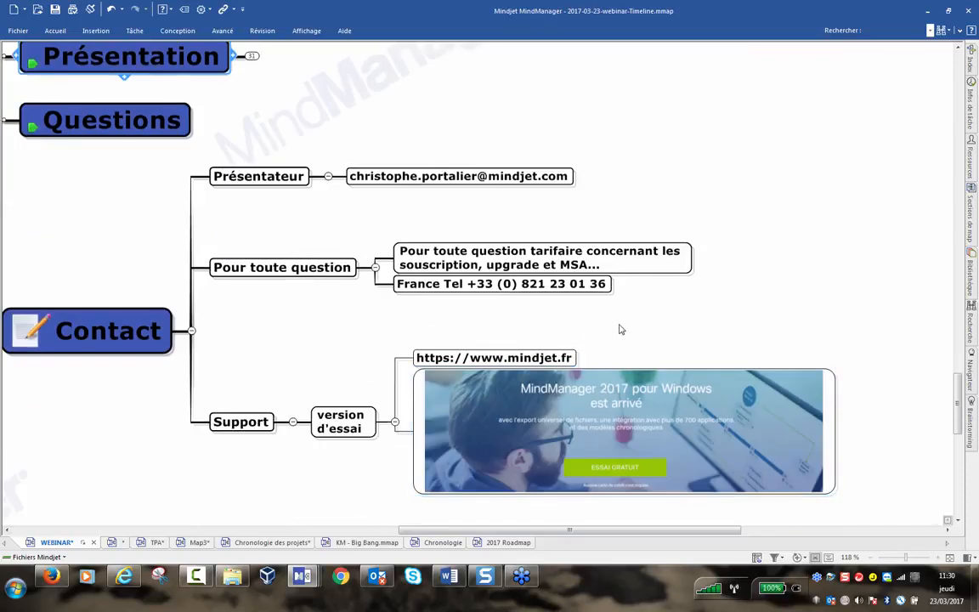